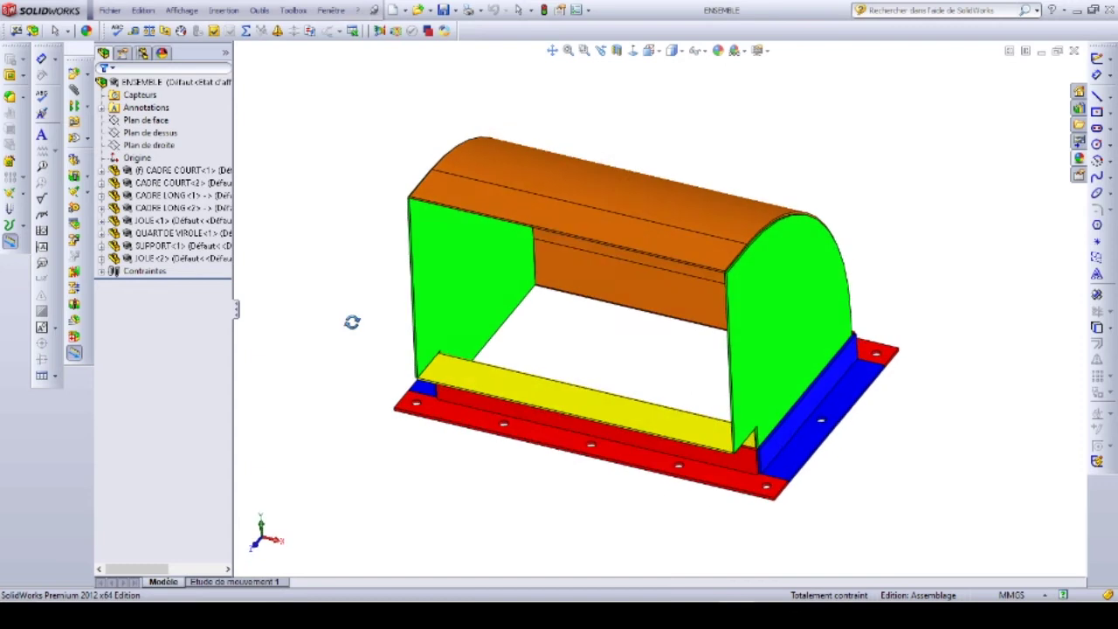
Examine the ENSEMBLE assembly from several angles, including the corner where the red and blue frame angles meet the green side panel
key("Escape")
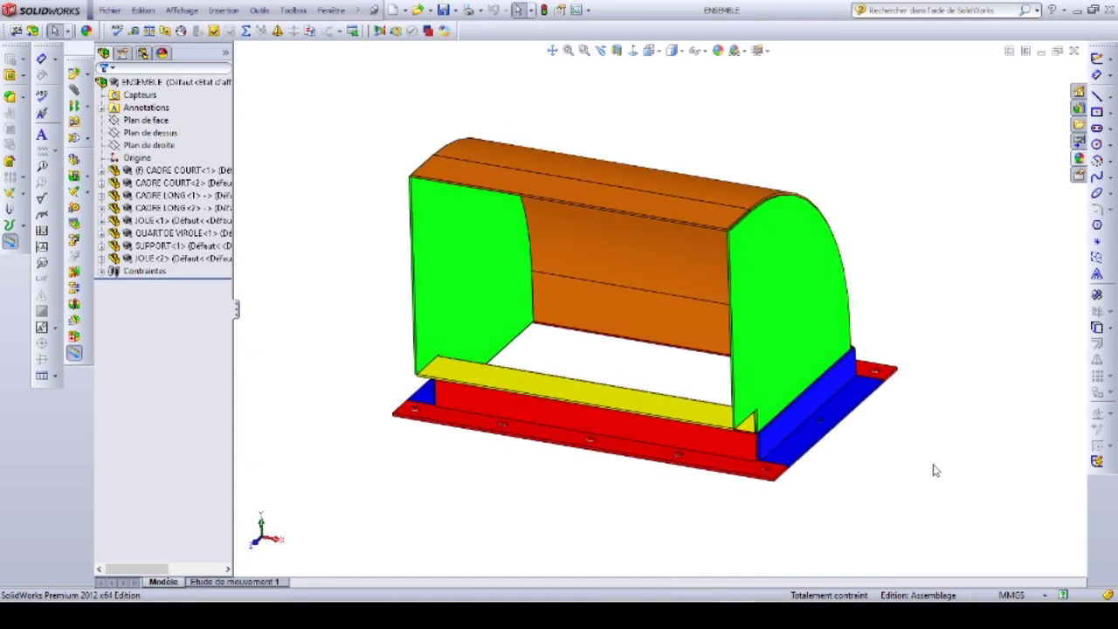
mouse_move(935, 466)
middle_mouse_down()
mouse_move(908, 446)
mouse_move(905, 461)
mouse_move(878, 423)
mouse_move(928, 457)
middle_mouse_up()
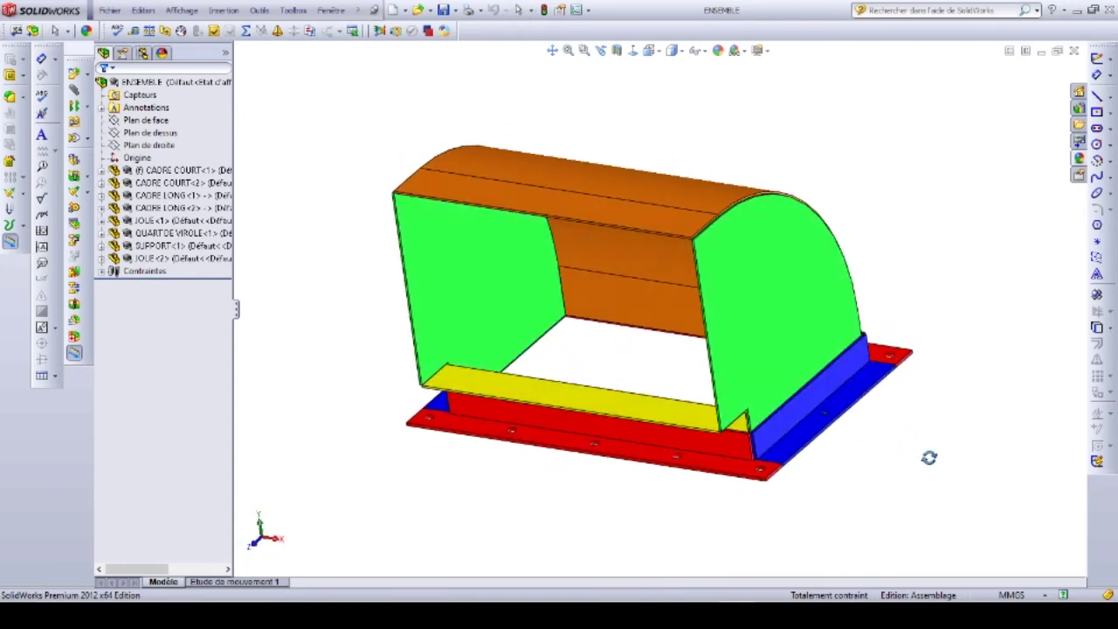
key("Escape")
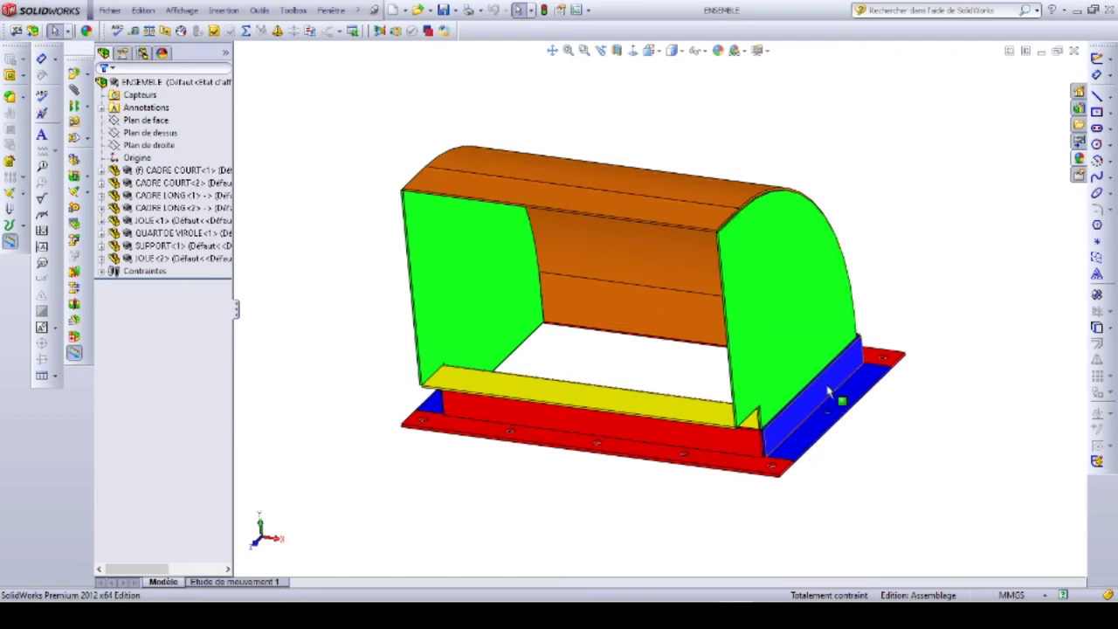
scroll(803, 444, "down", 3)
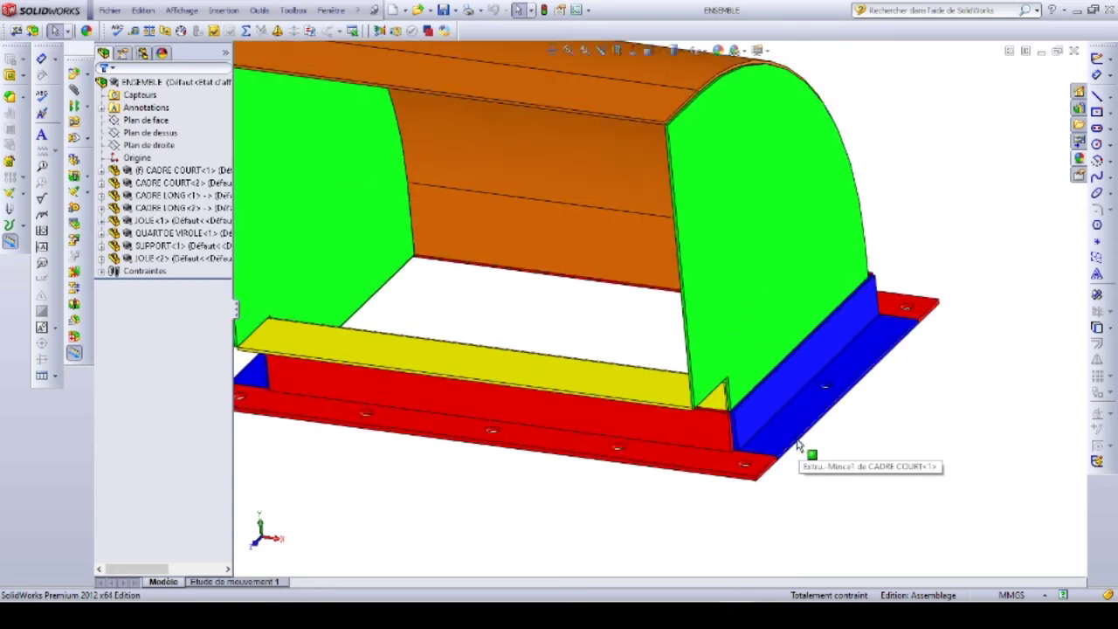
scroll(733, 432, "down", 4)
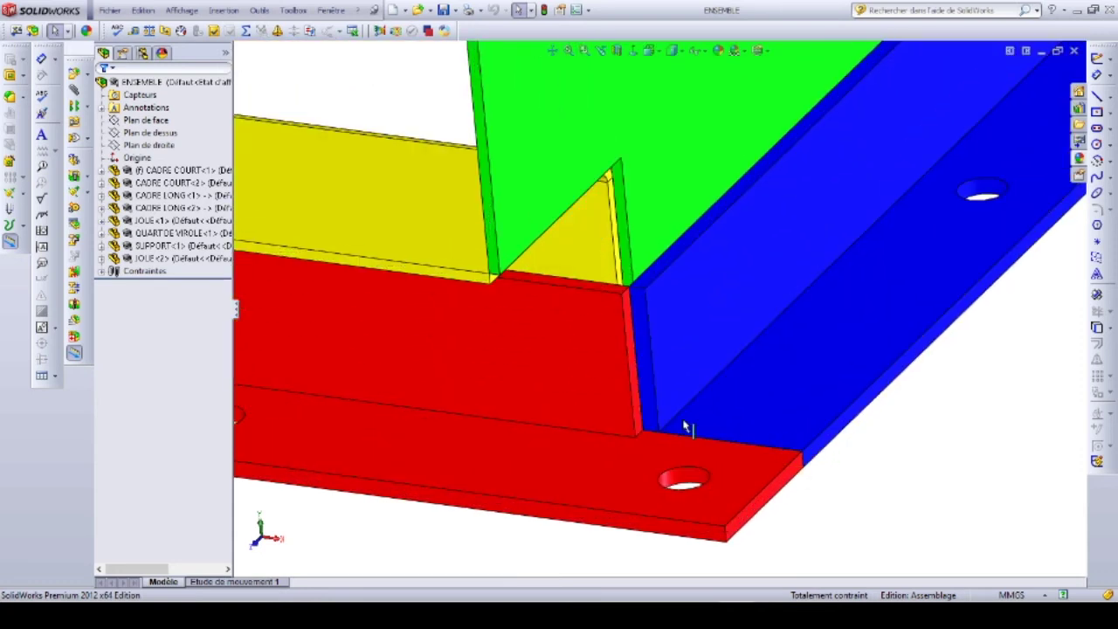
scroll(777, 480, "up", 2)
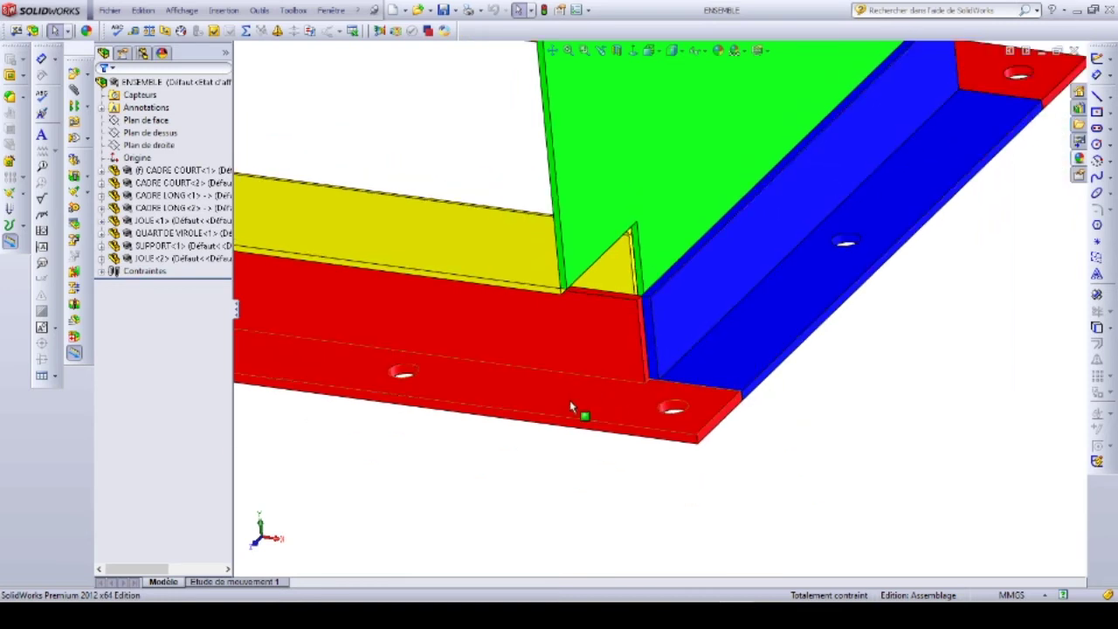
scroll(651, 398, "up", 5)
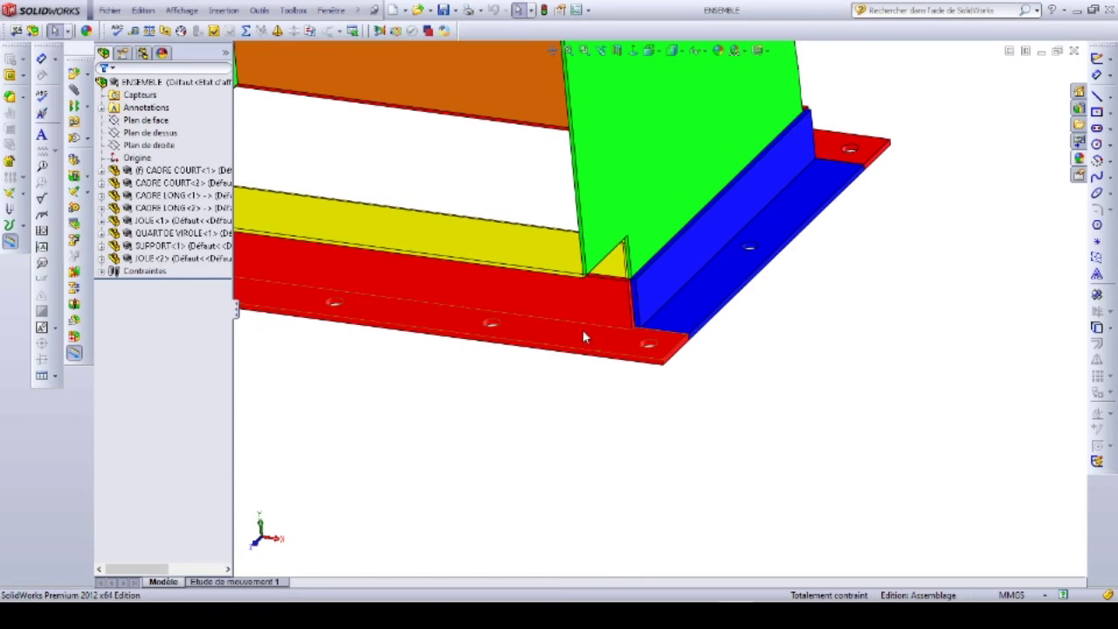
scroll(568, 299, "up", 3)
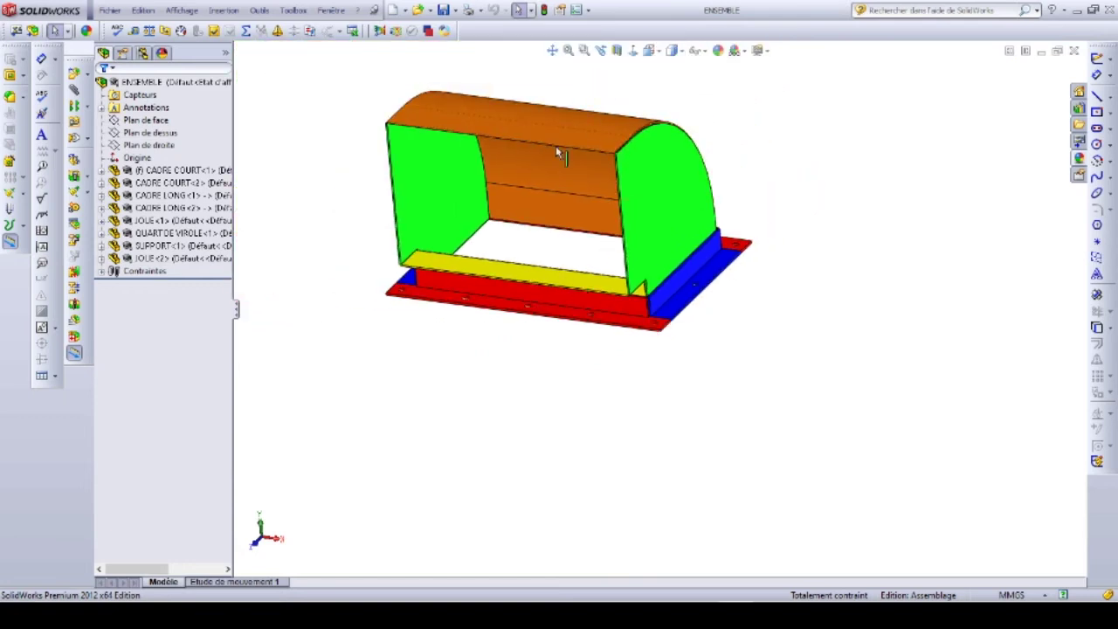
scroll(716, 449, "down", 4)
scroll(534, 240, "up", 5)
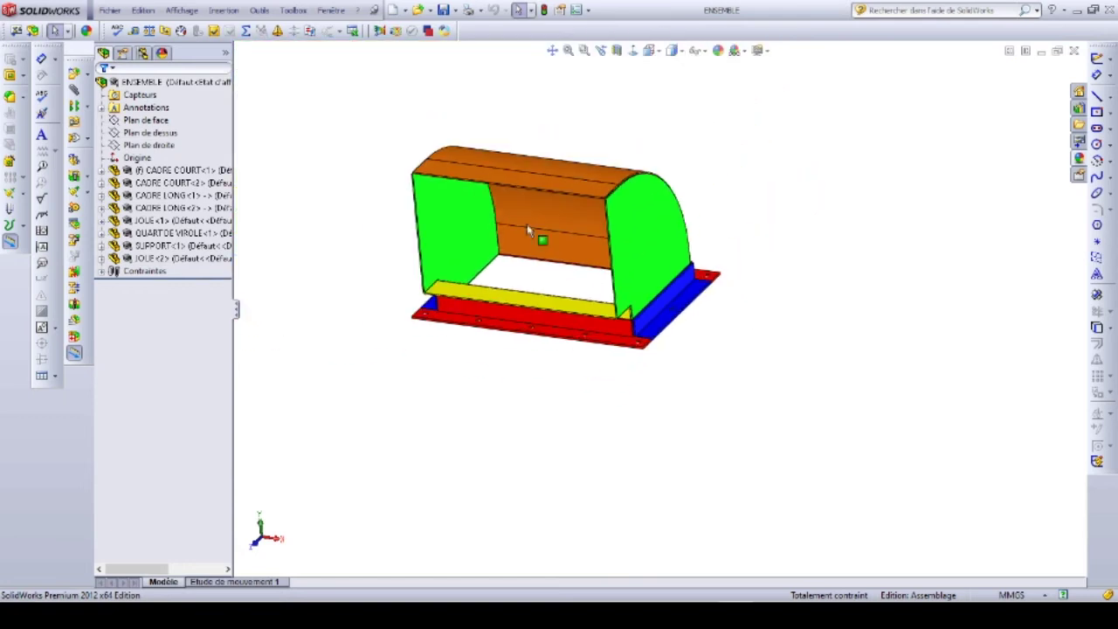
scroll(515, 179, "down", 3)
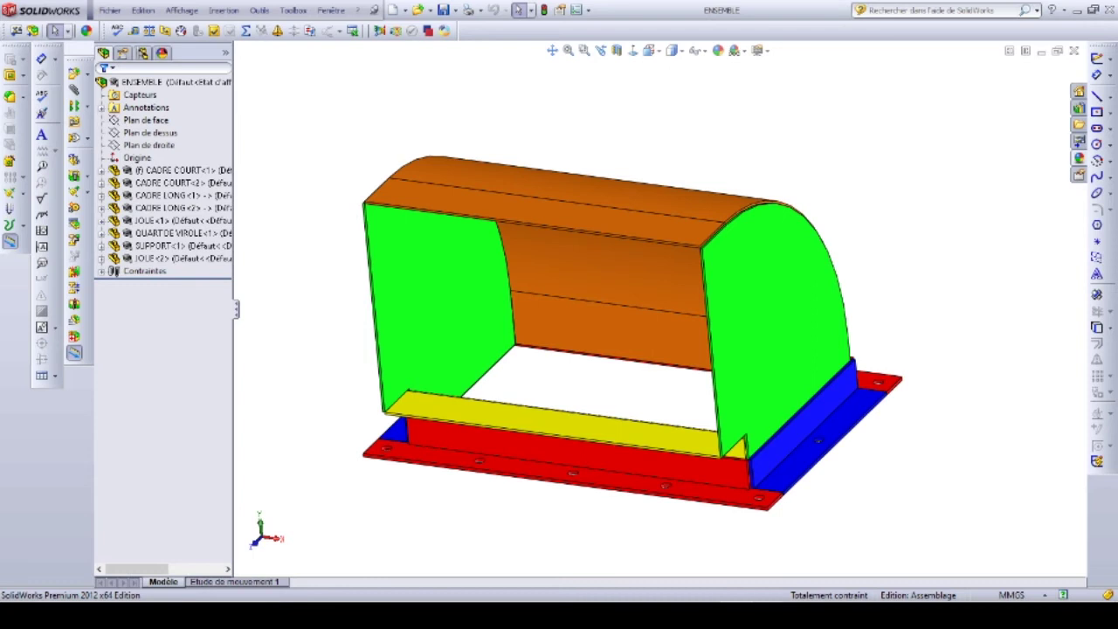
Switch to the DESSINDEDEF PDF in Acrobat Reader and examine the CADRE COURT views and dimensions
mouse_move(769, 611)
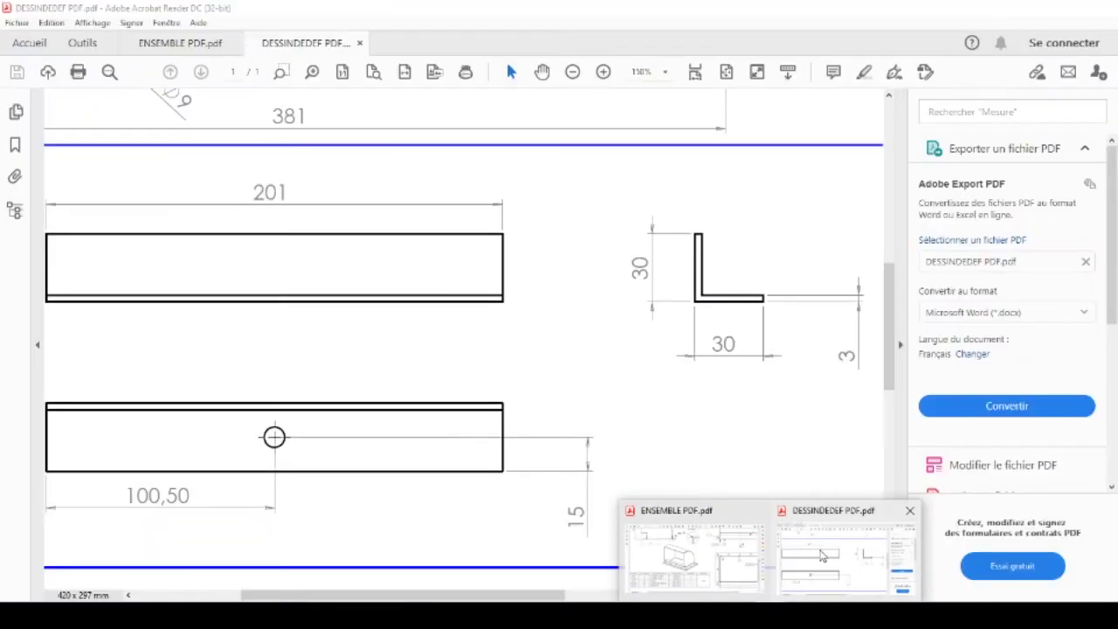
left_click(821, 556)
scroll(243, 318, "down", 3, "ctrl")
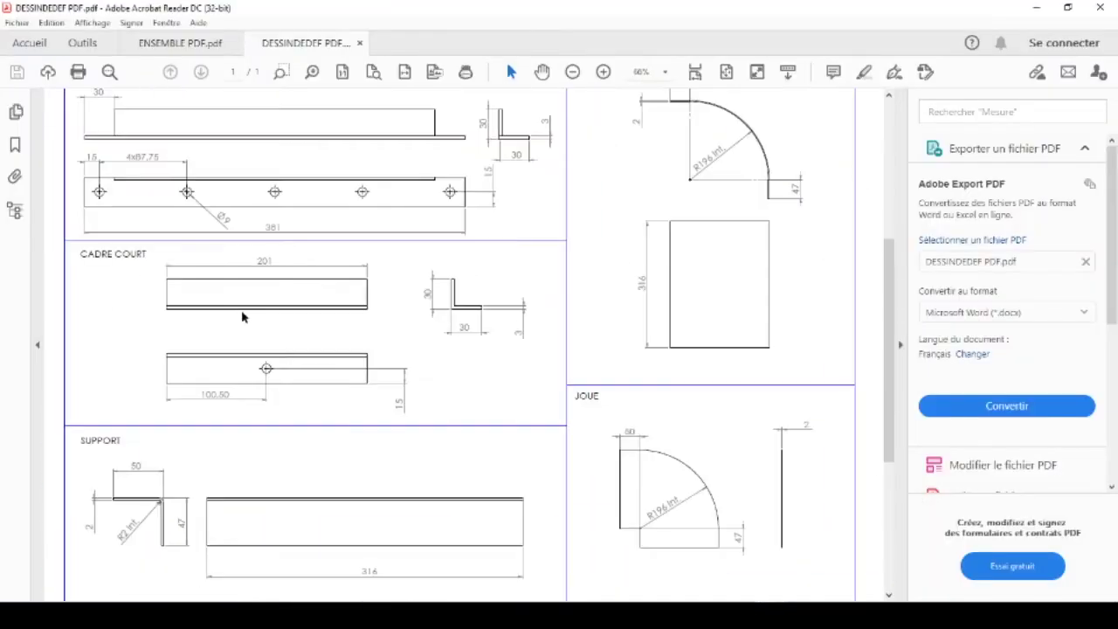
scroll(111, 259, "up", 3, "ctrl")
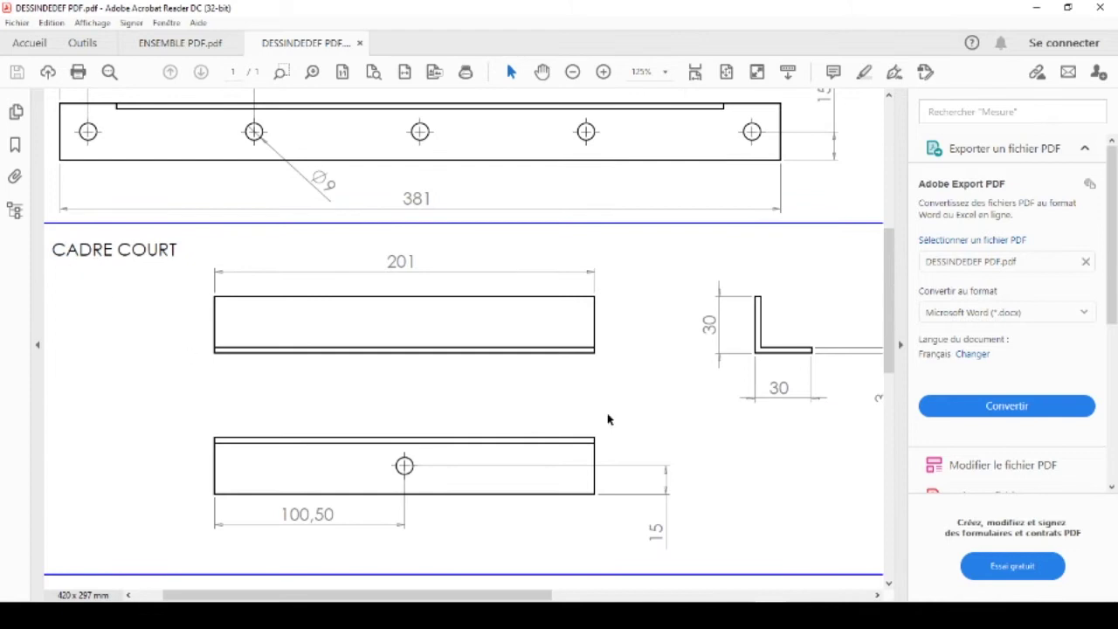
scroll(805, 393, "down", 3, "ctrl")
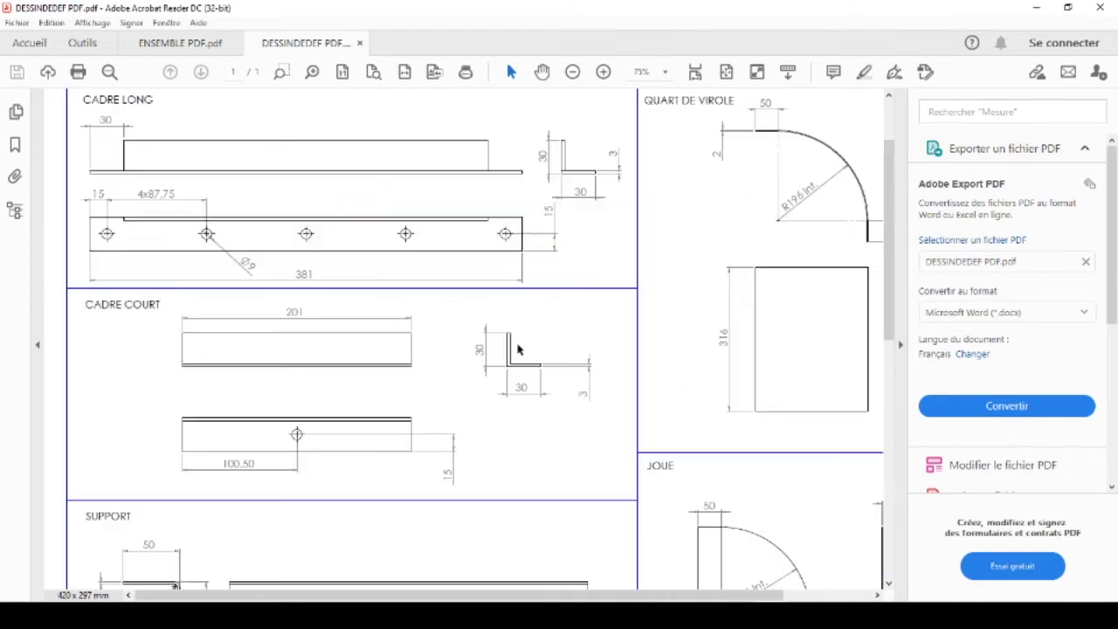
key("alt+Tab")
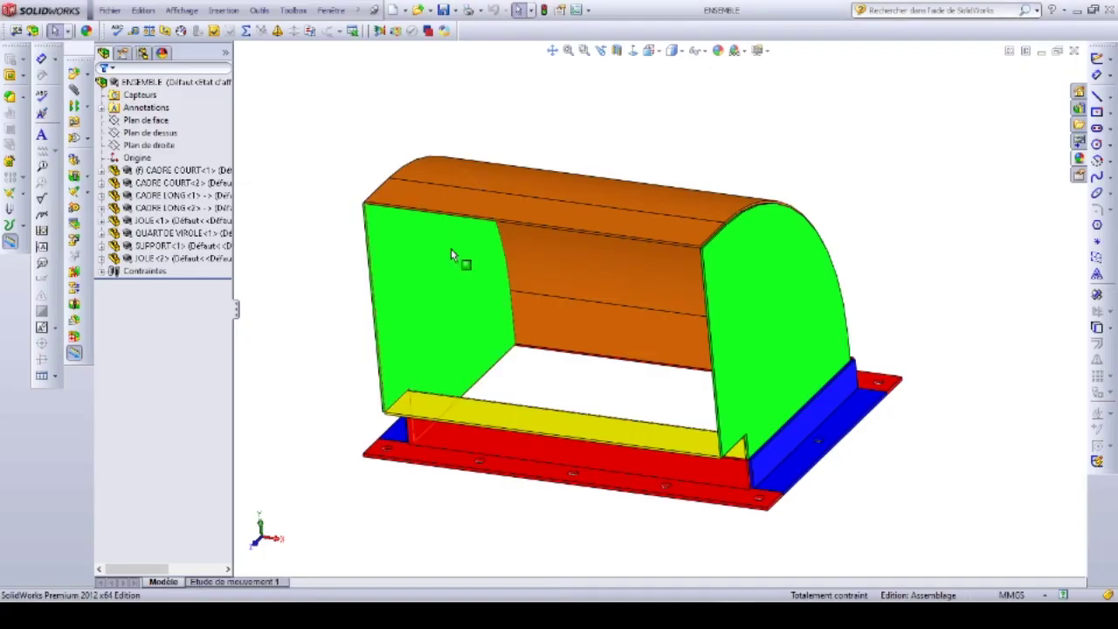
Create a new part from the Pièce template in SolidWorks and open a sketch on Plan frontal
left_click(393, 10)
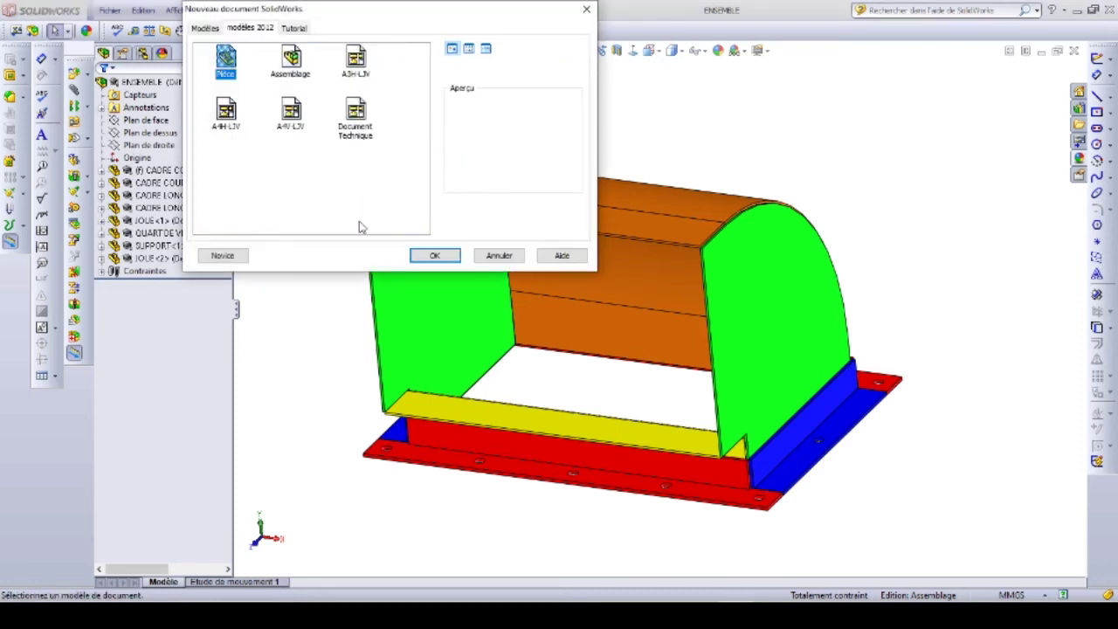
left_click(427, 254)
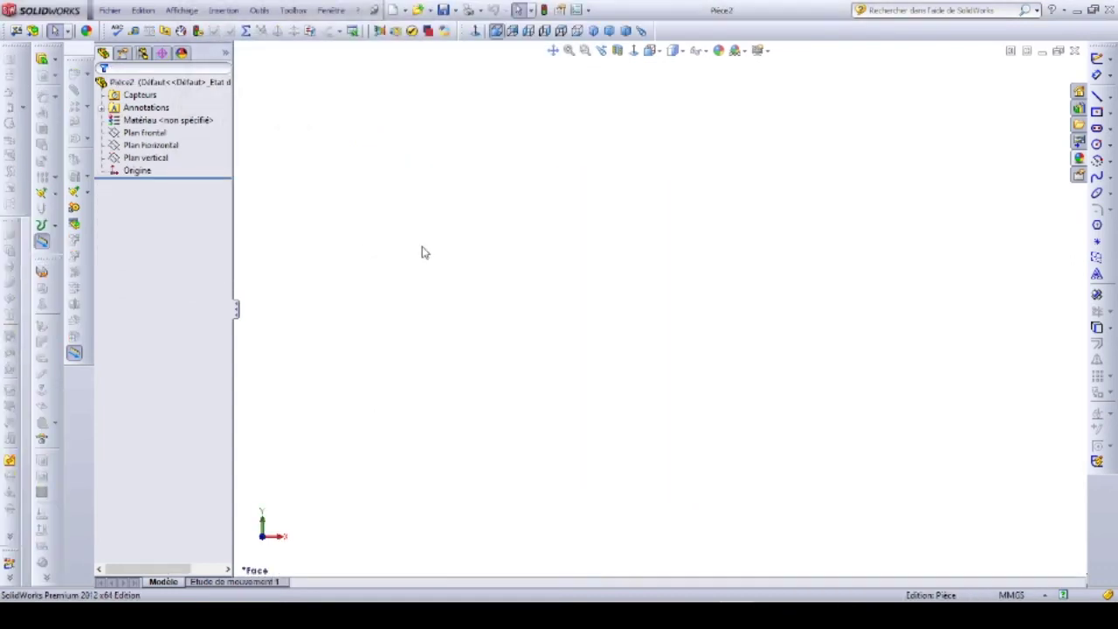
left_click(151, 134)
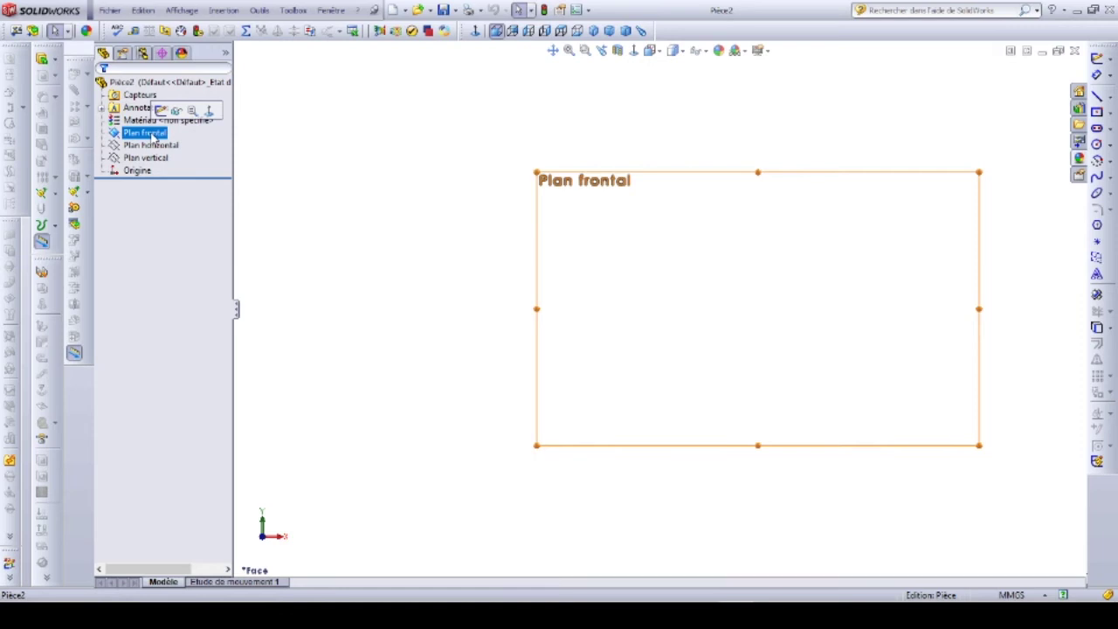
left_click(160, 108)
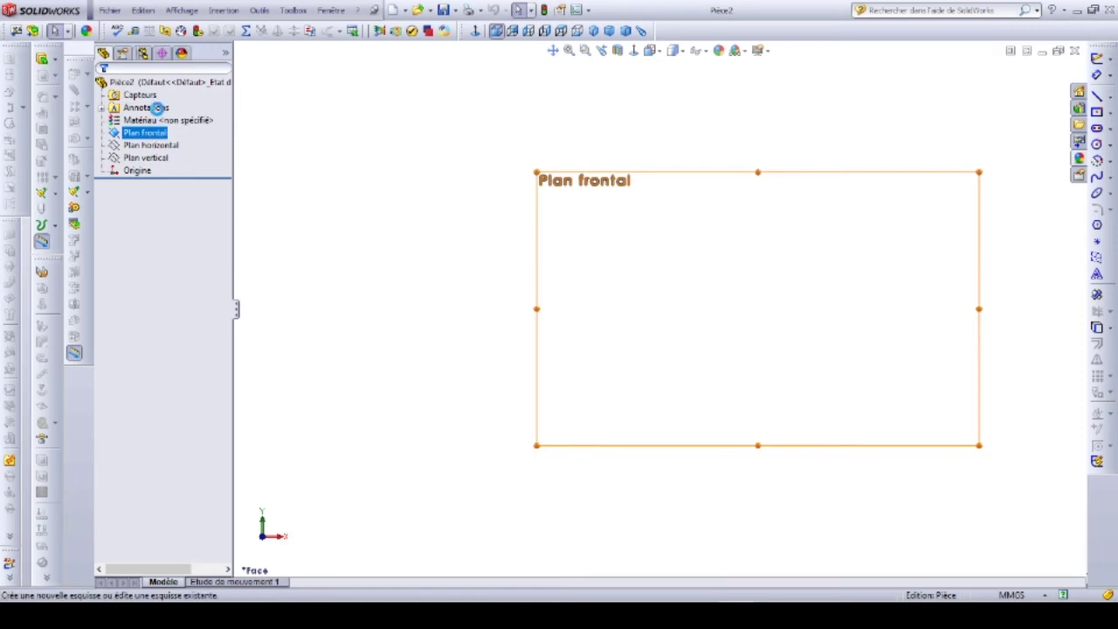
Sketch an L-shaped profile with a vertical line about 26 mm long down to the origin and a horizontal line about 29 mm long
left_click(1097, 96)
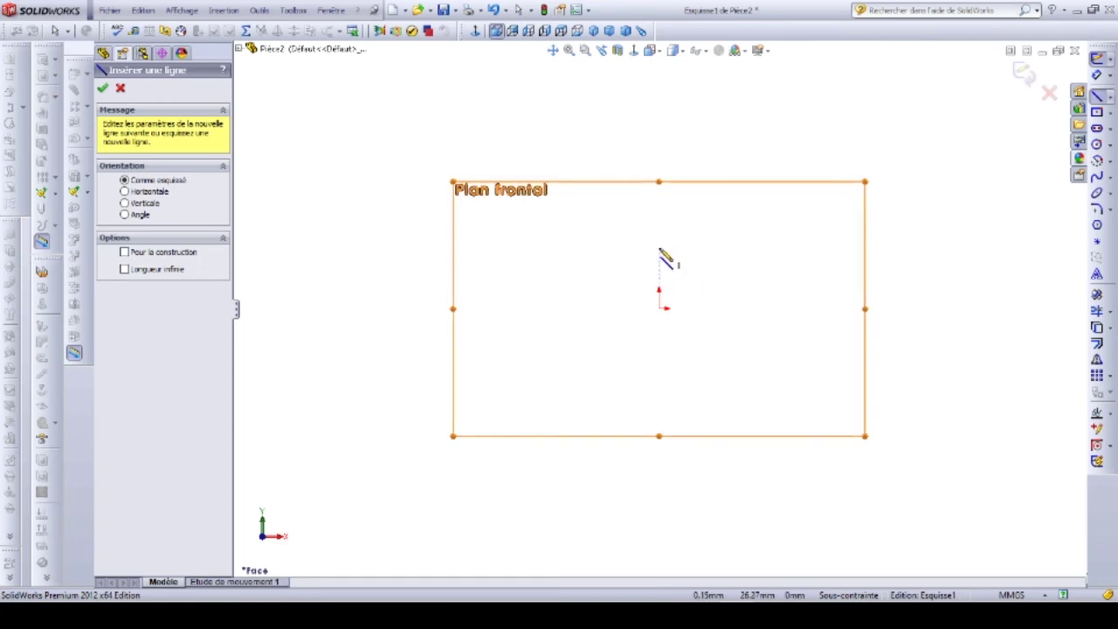
left_click(659, 250)
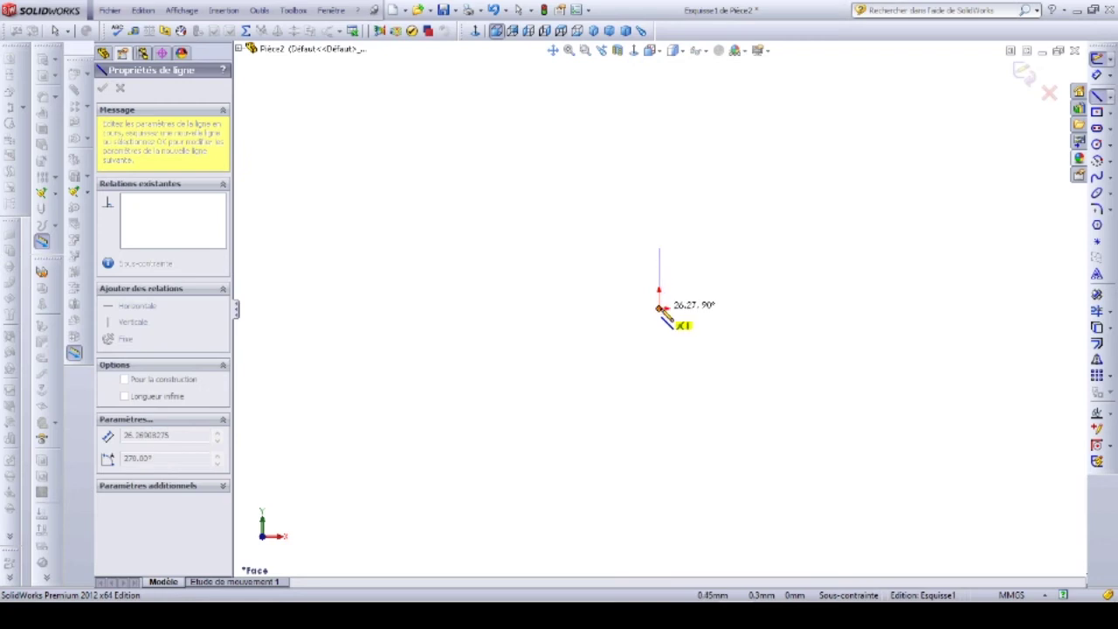
left_click(660, 307)
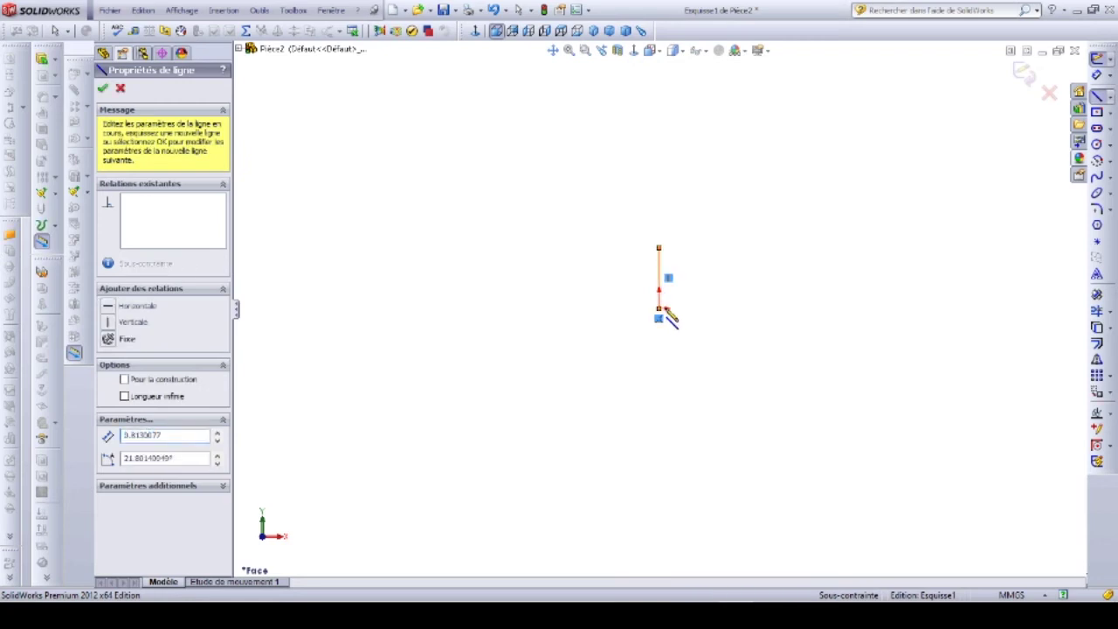
left_click(724, 309)
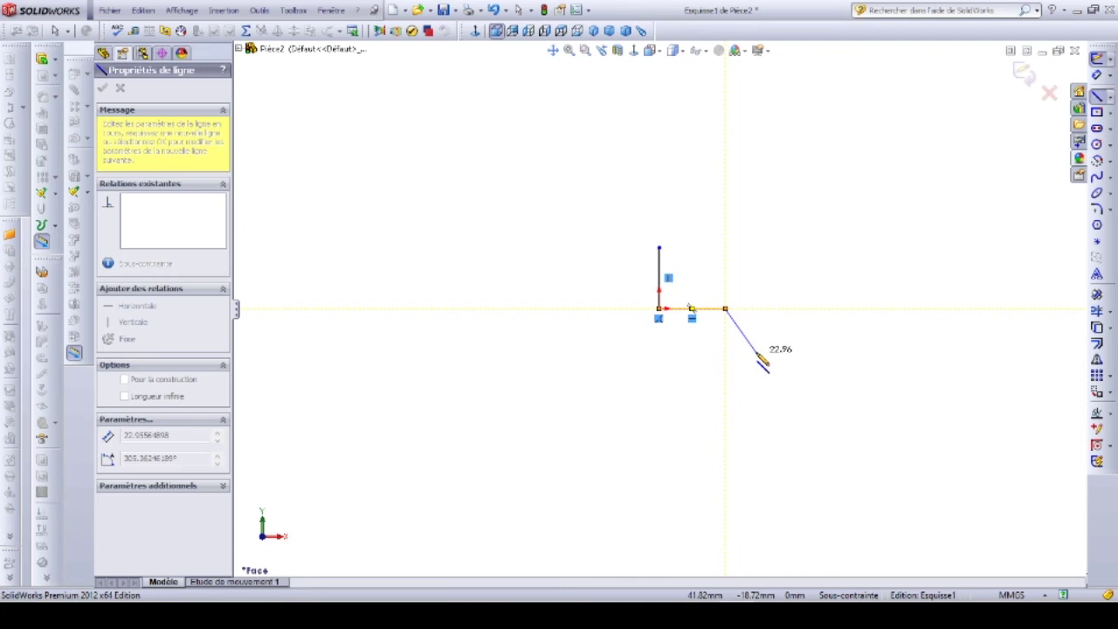
key("Escape")
key("Escape")
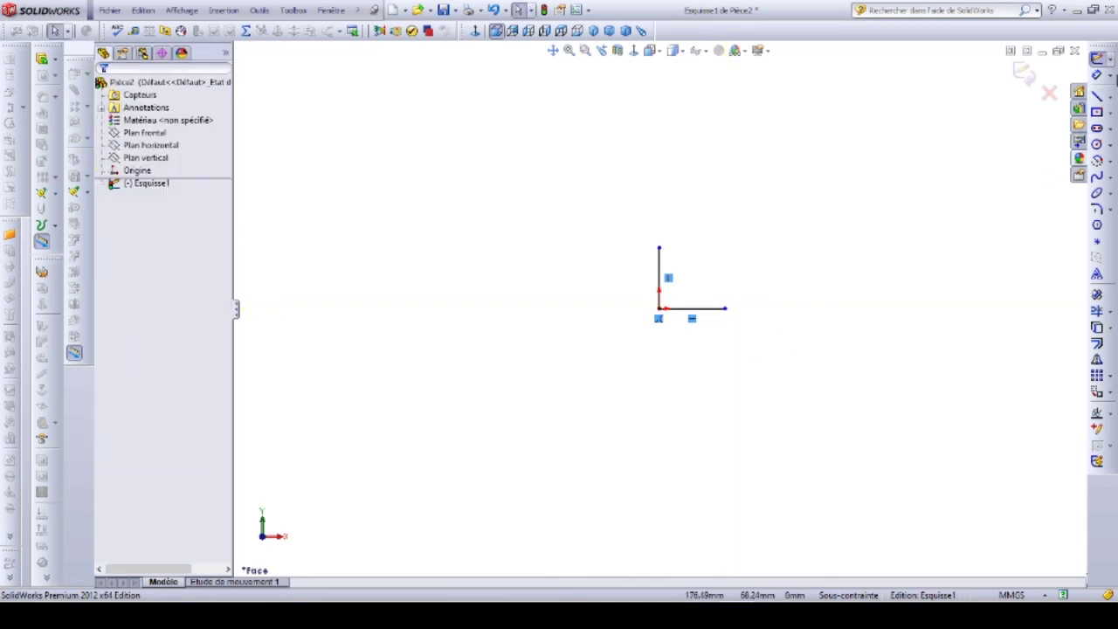
Dimension the vertical and horizontal lines of the L profile to 30 mm each
left_click(1099, 76)
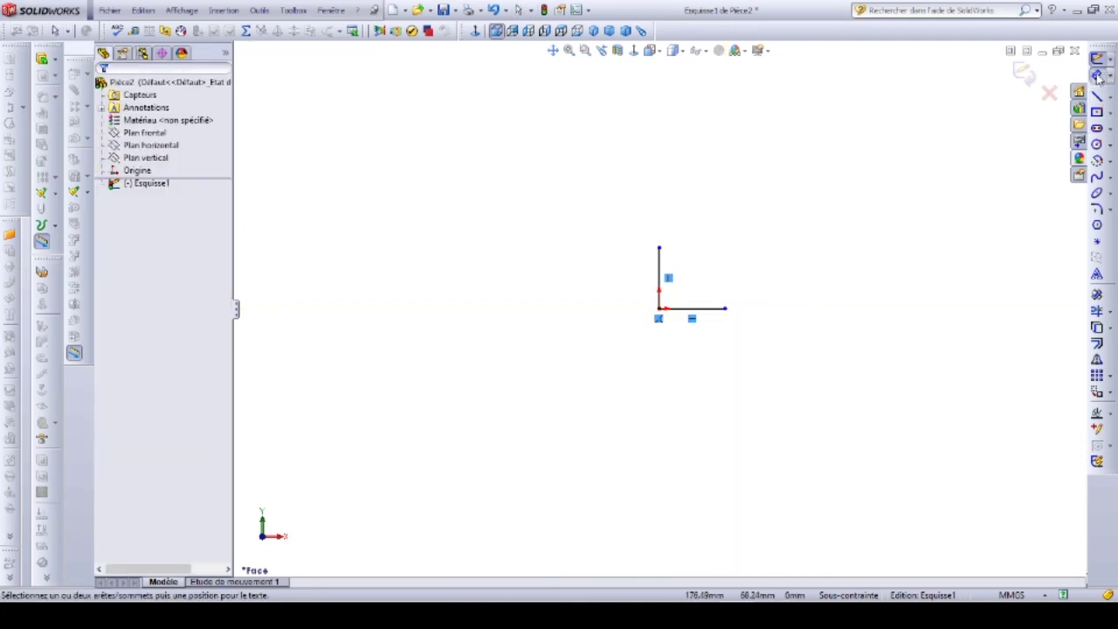
left_click(660, 278)
left_click(634, 283)
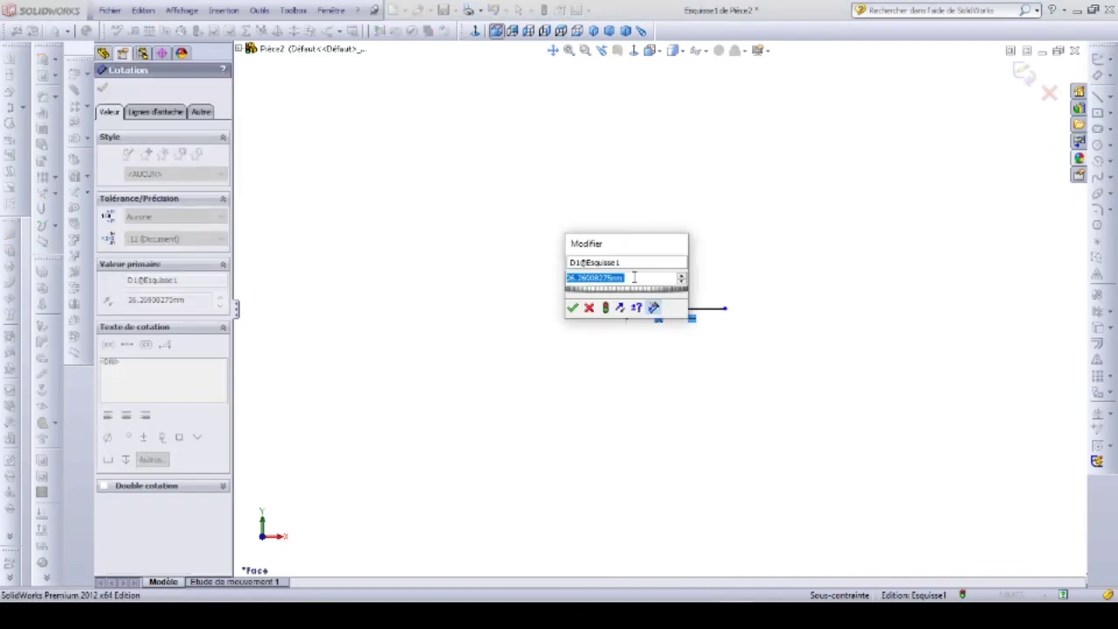
type("30")
key("Return")
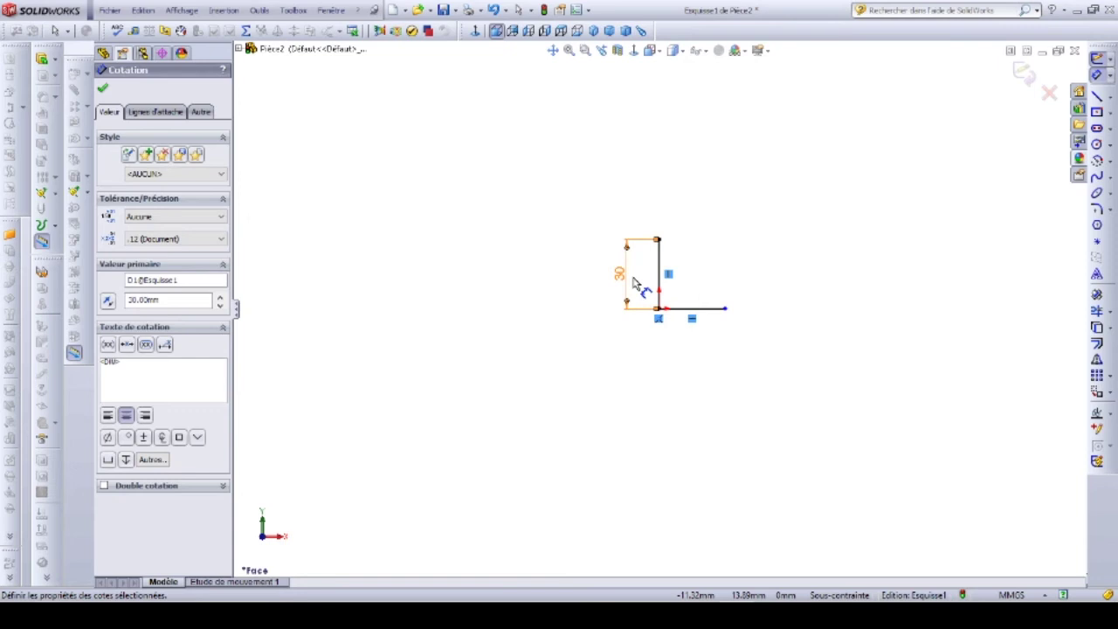
left_click(701, 312)
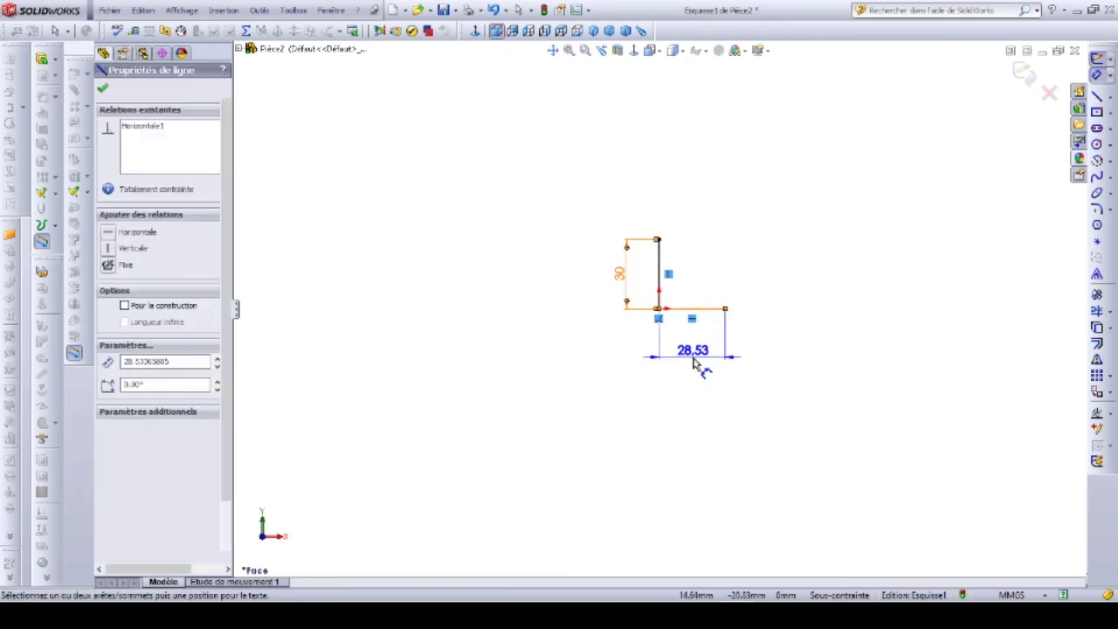
left_click(703, 369)
type("30")
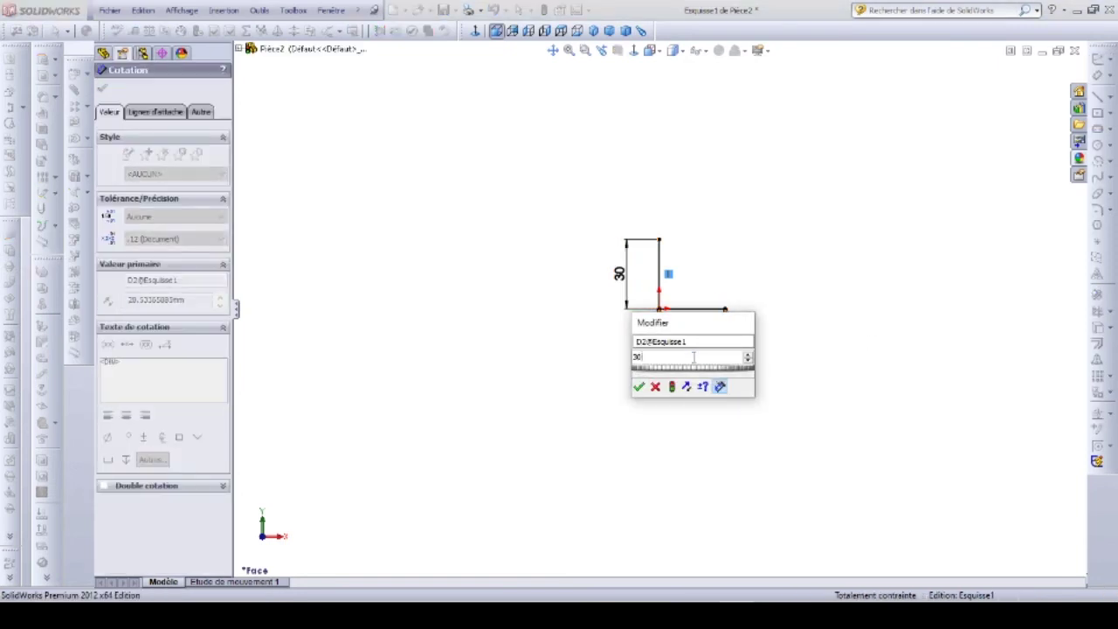
key("Return")
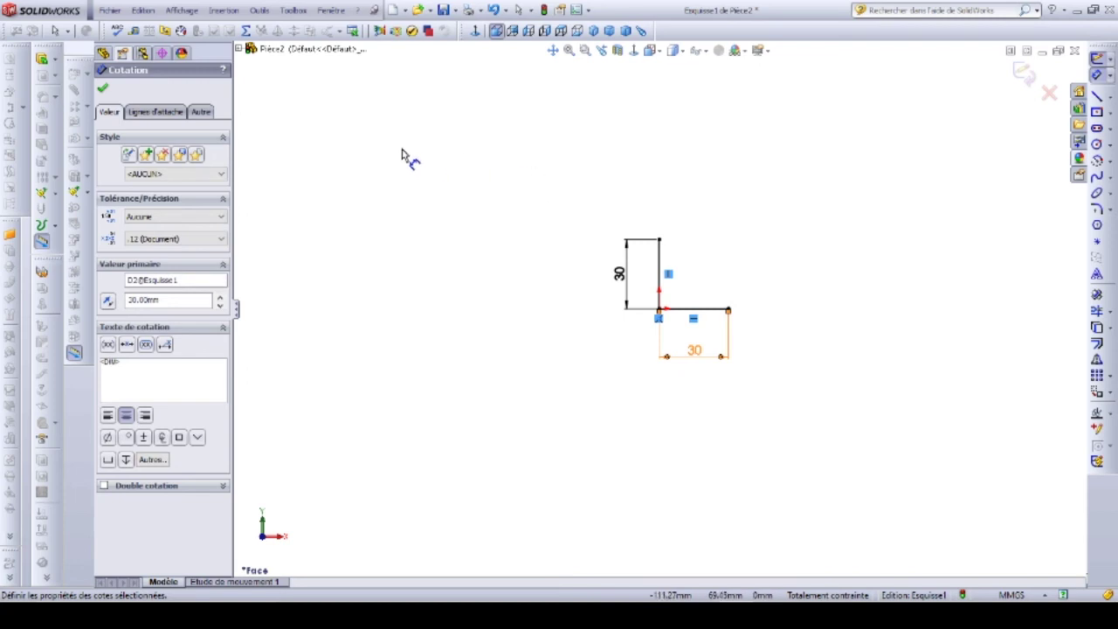
Start a boss extrusion of the L profile as a thin feature 3 mm thick, with the thickness direction reversed to the inner side
left_click(42, 60)
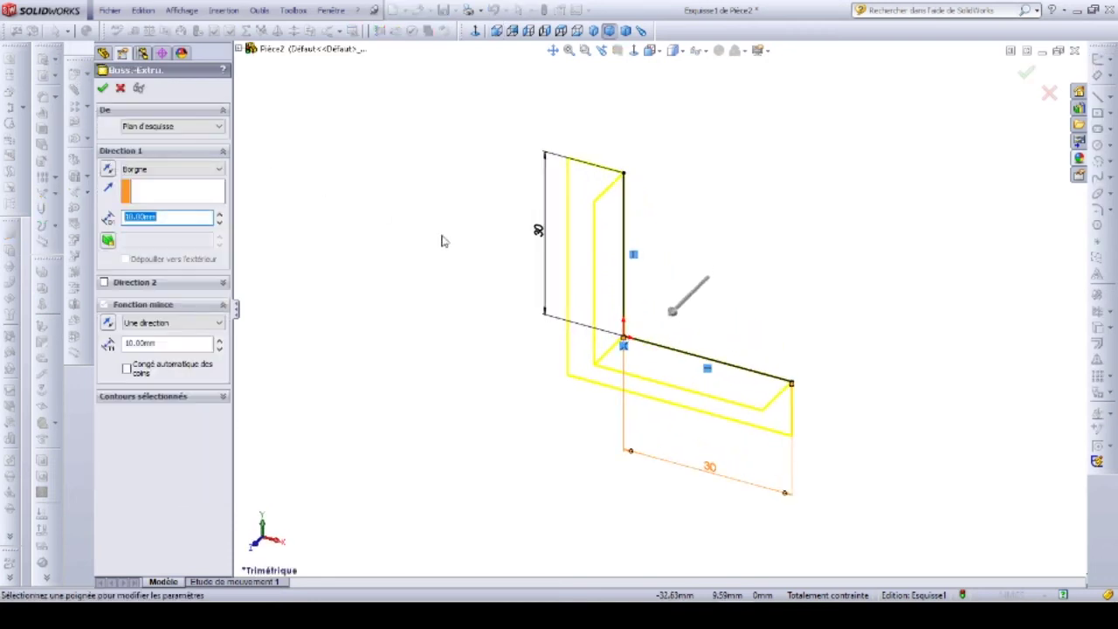
right_click_drag(352, 223, 251, 255)
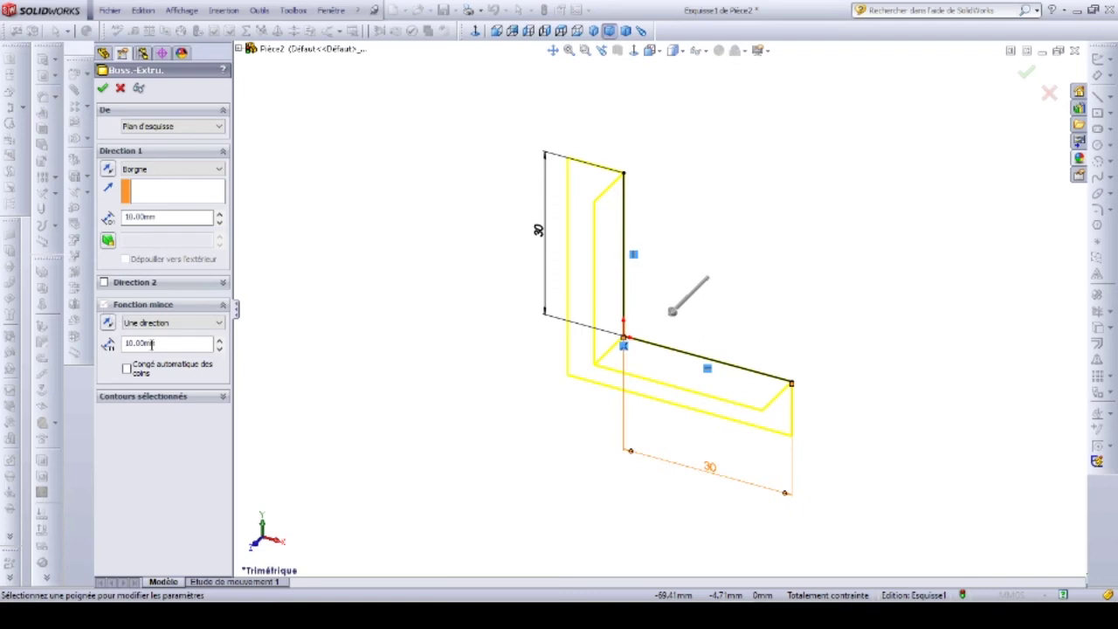
double_click(152, 343)
left_click(108, 323)
middle_click_drag(340, 387, 340, 346)
Complete the L profile extrusion with a depth of 201 mm, taken from the CADRE COURT drawing, using the Plan milieu end condition
left_click_drag(159, 218, 128, 219)
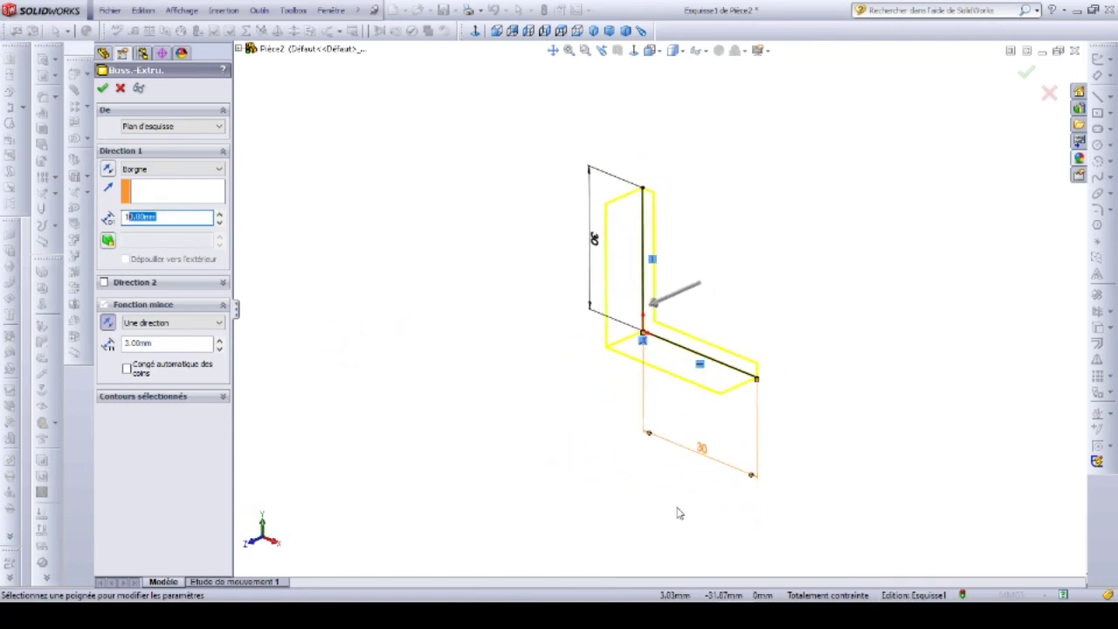
left_click(821, 554)
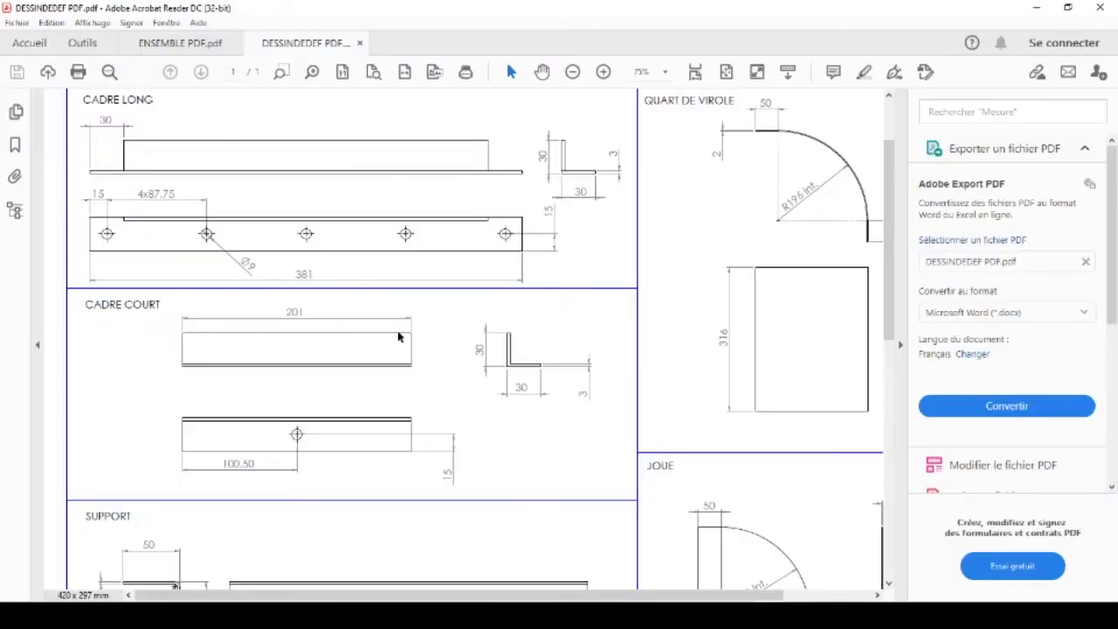
key("alt+Tab")
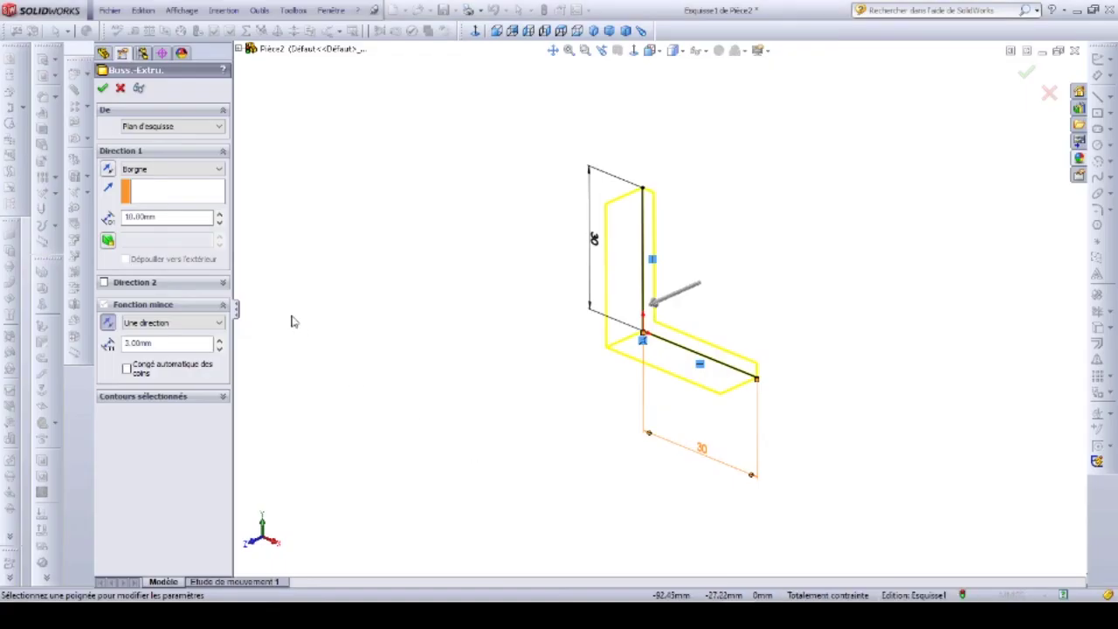
left_click(157, 216)
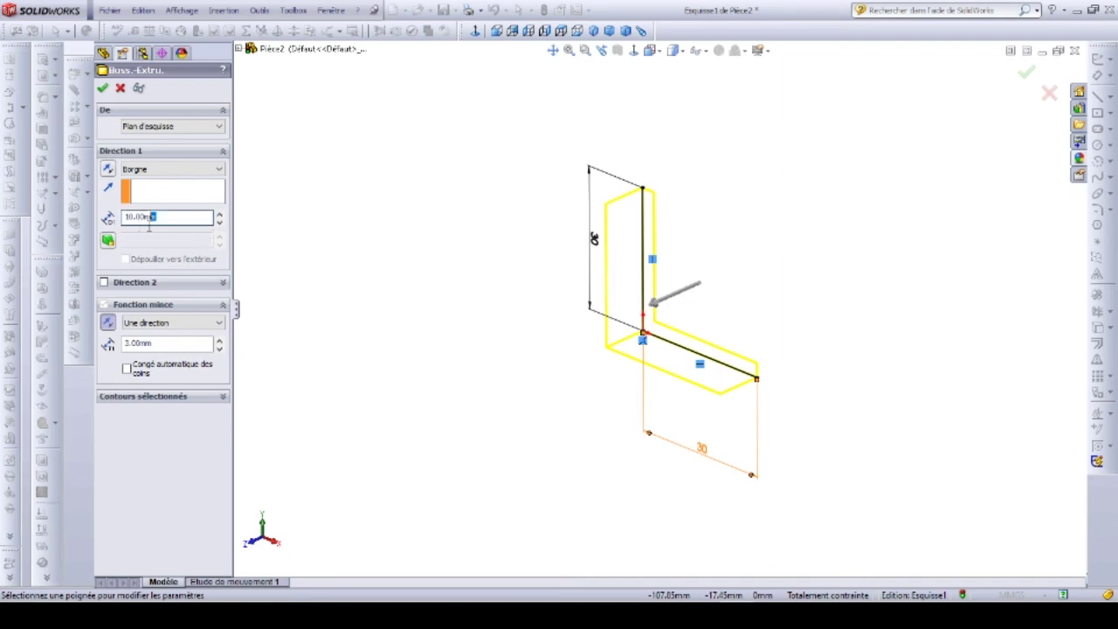
left_click_drag(157, 216, 116, 225)
type("20")
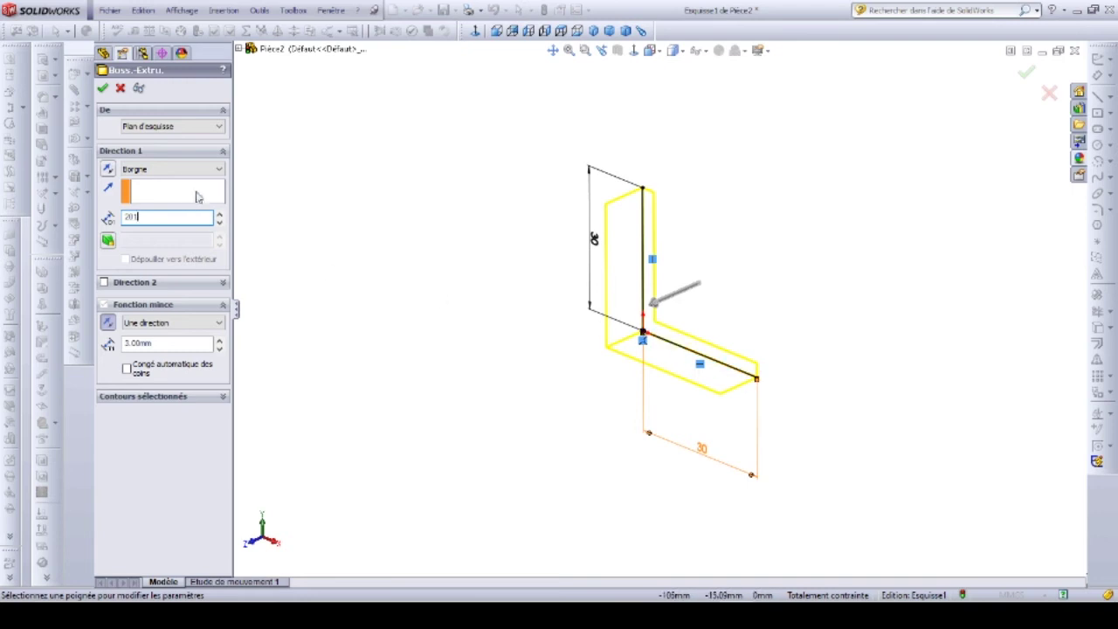
left_click(173, 170)
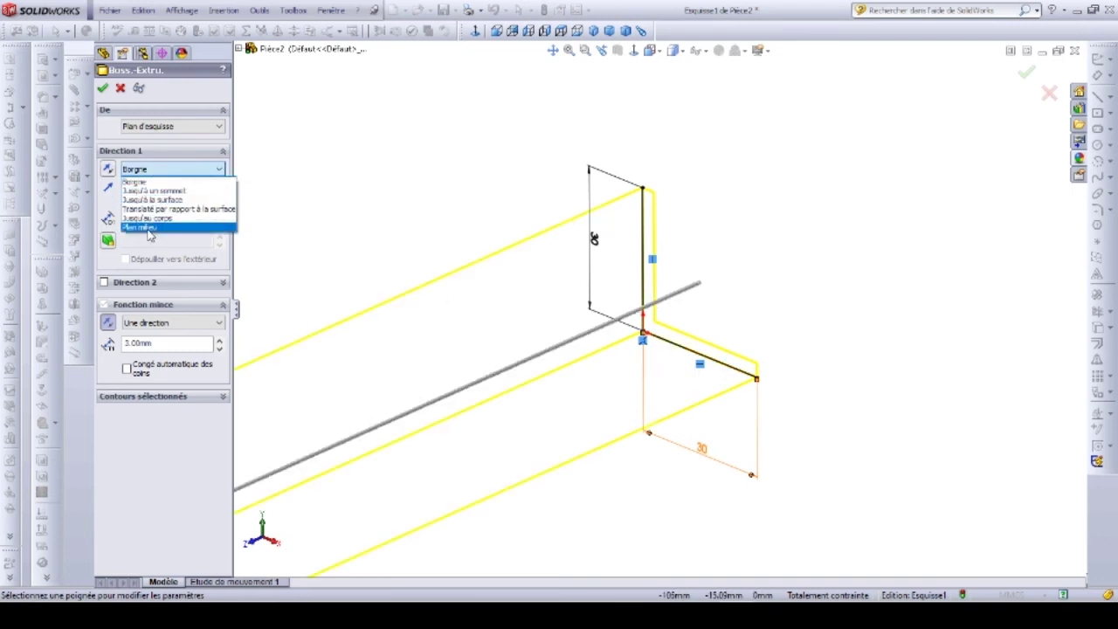
left_click(144, 227)
scroll(484, 263, "up", 3)
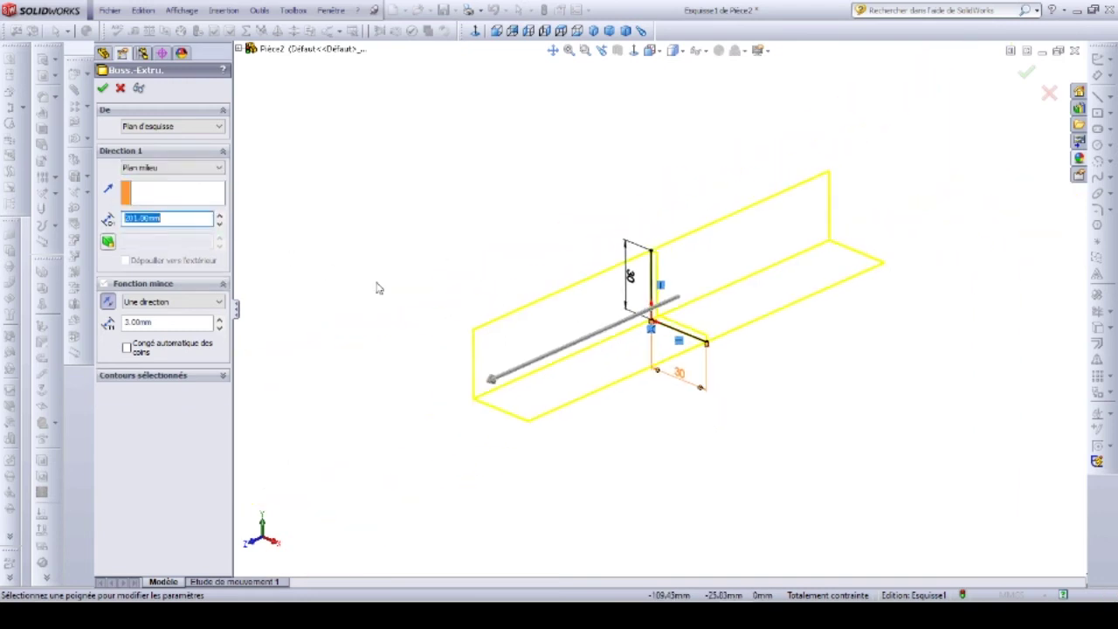
left_click(102, 88)
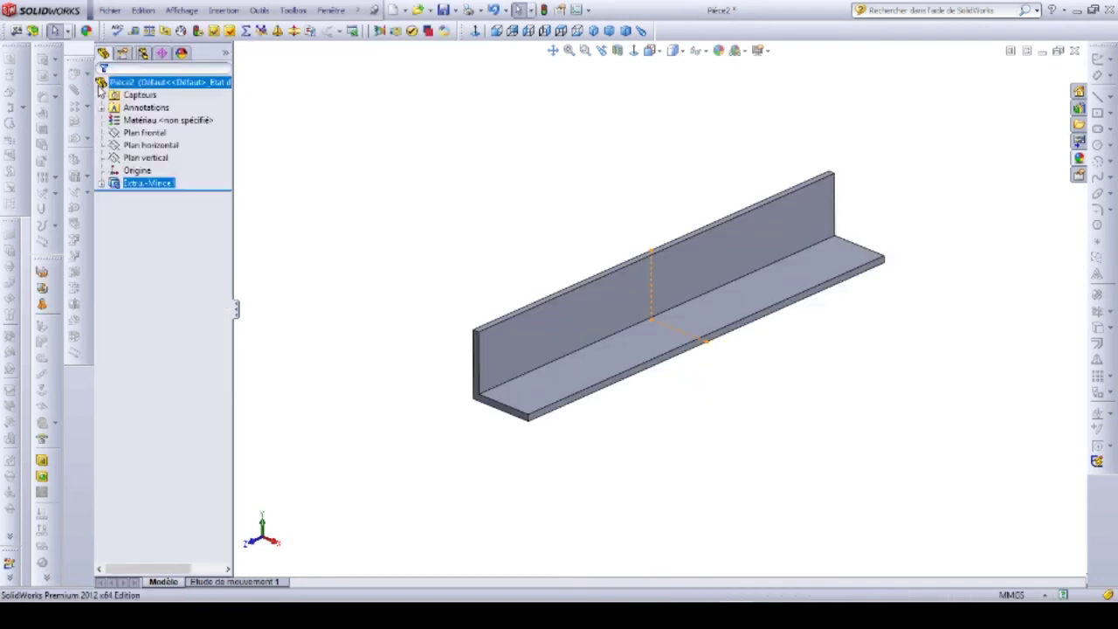
Check the CADRE COURT hole position in DESSINDEDEF PDF.pdf and start a Hole Wizard hole on the upper face of the horizontal leg
middle_click_drag(402, 374, 357, 403)
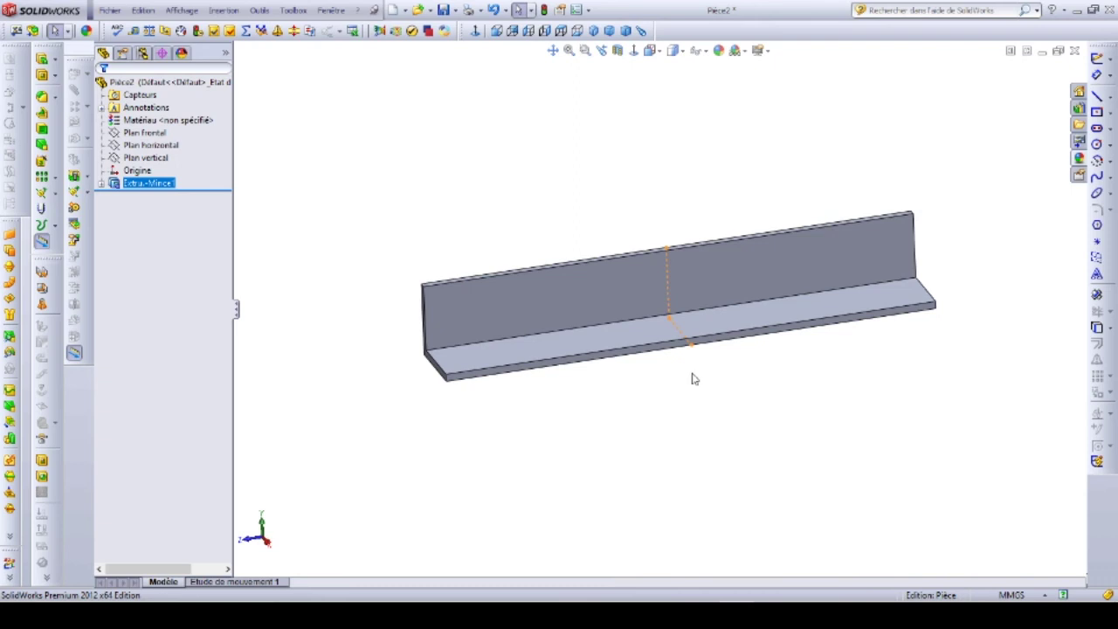
mouse_move(629, 510)
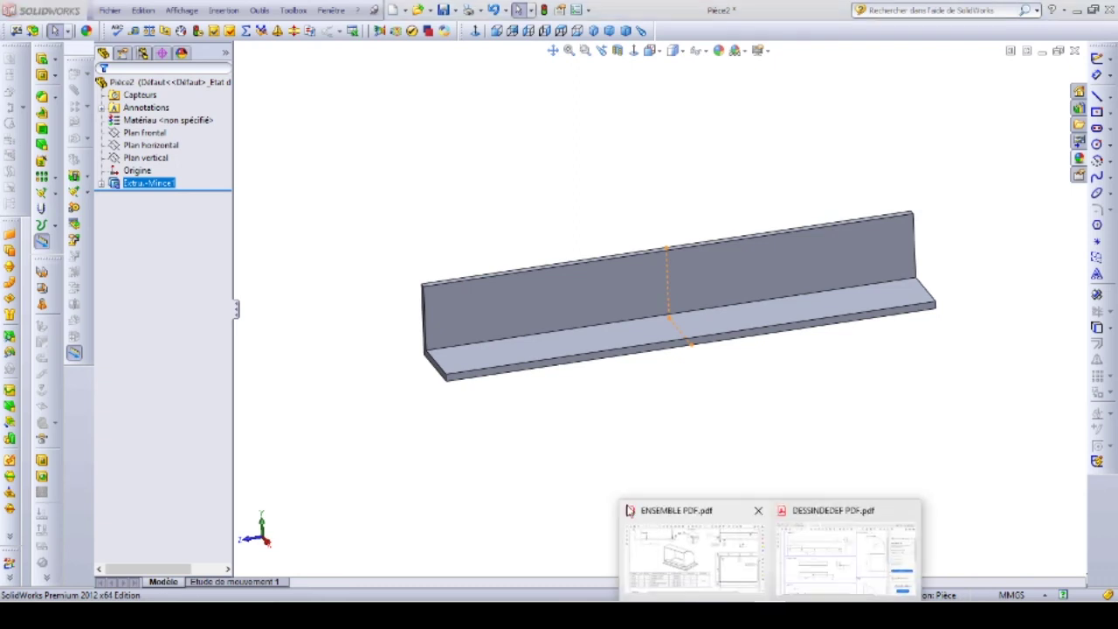
left_click(821, 561)
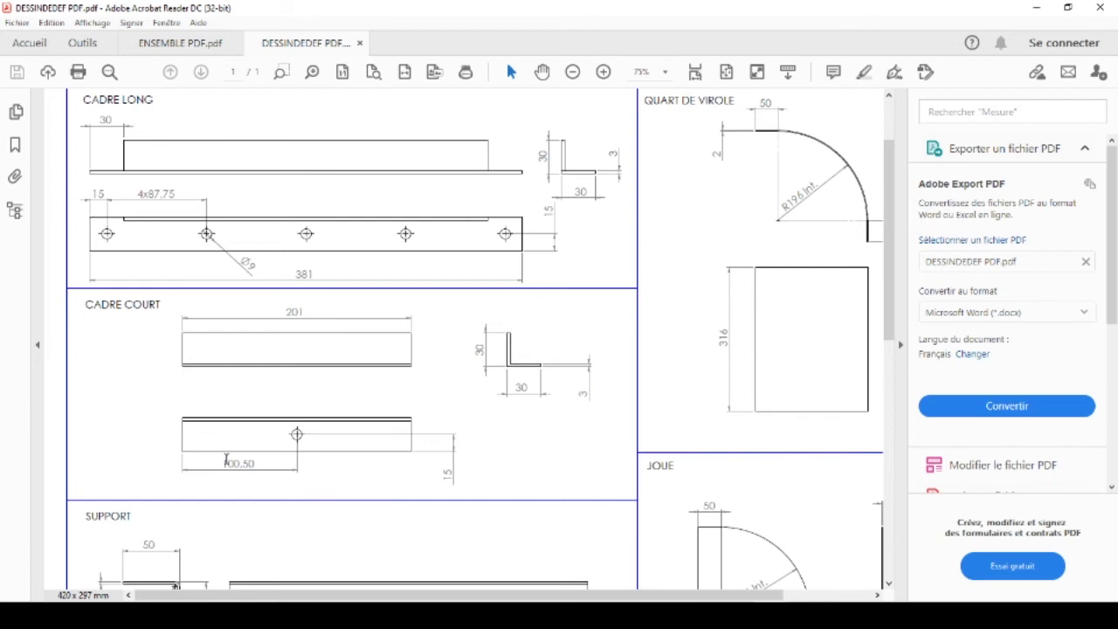
key("alt+Tab")
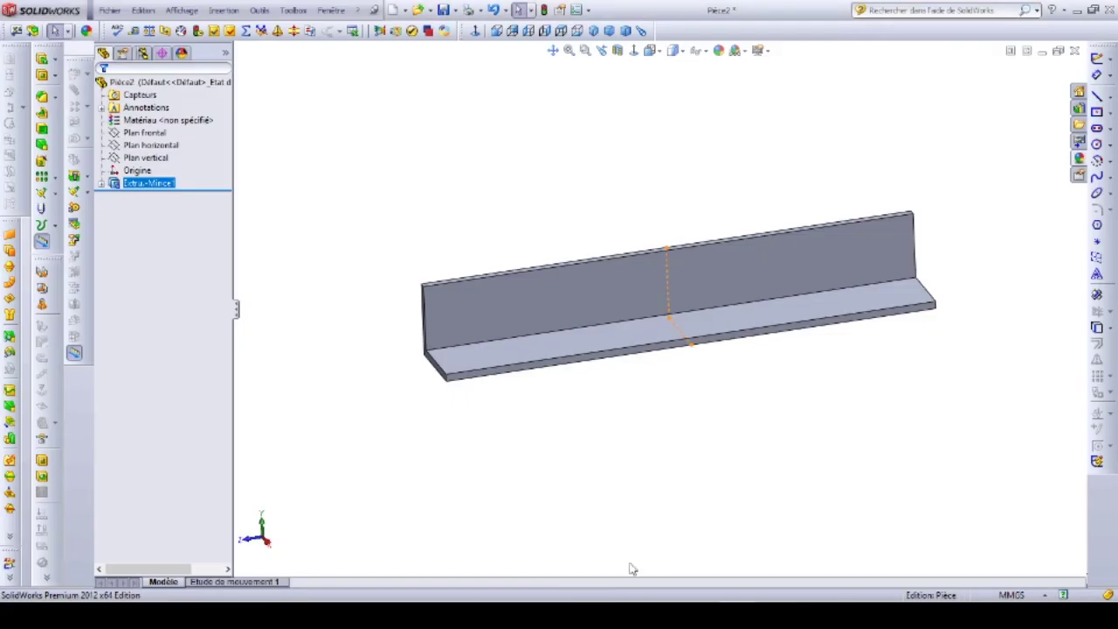
left_click(661, 335)
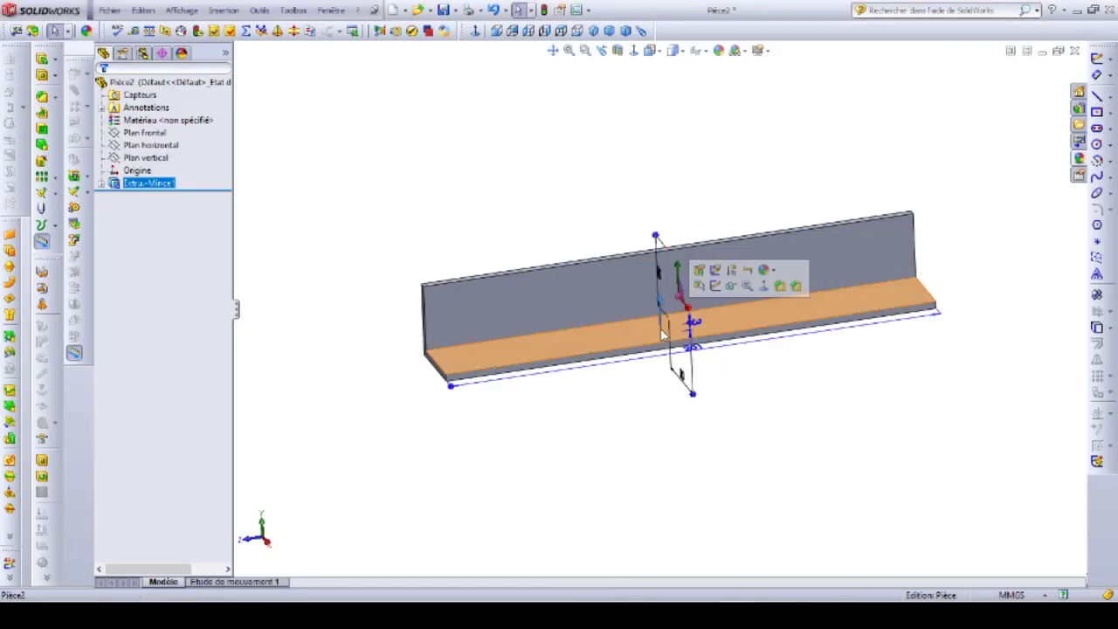
left_click(662, 334)
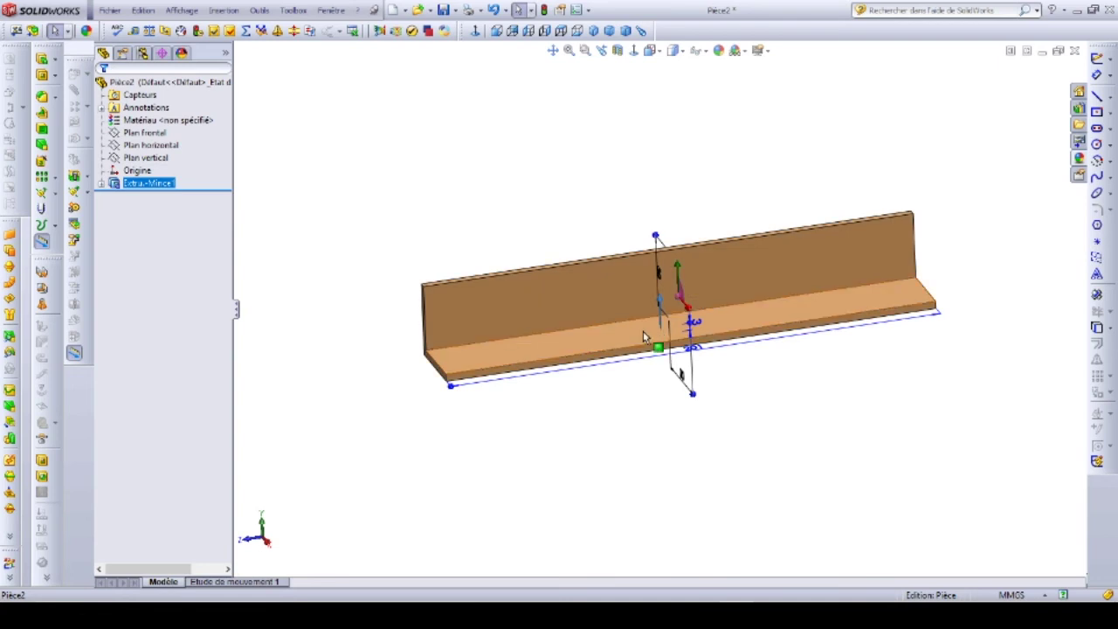
left_click(661, 332)
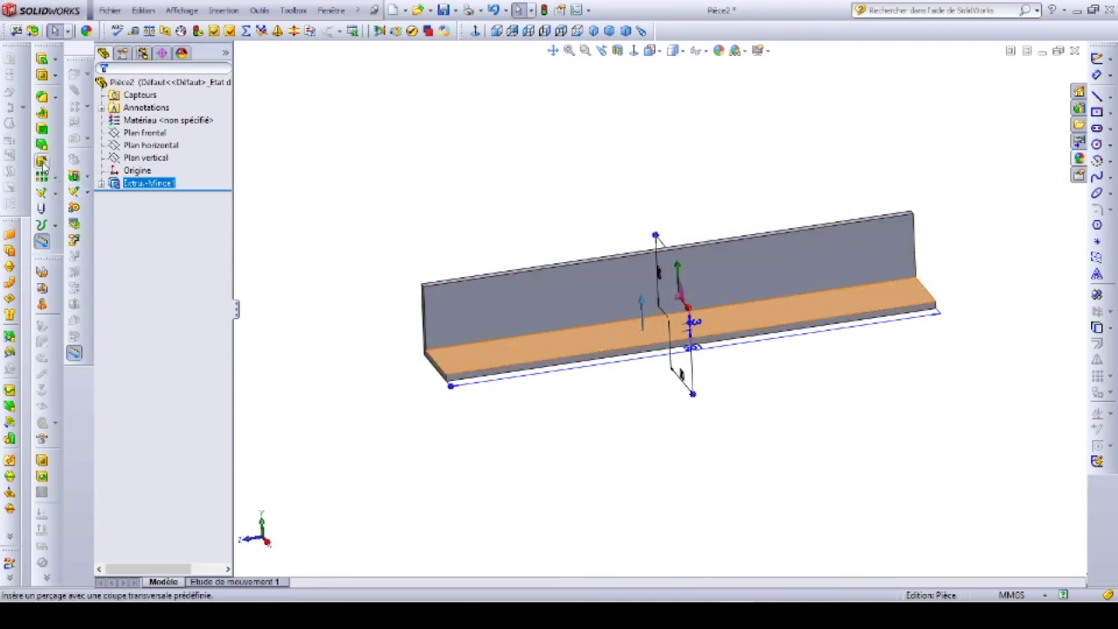
left_click(43, 163)
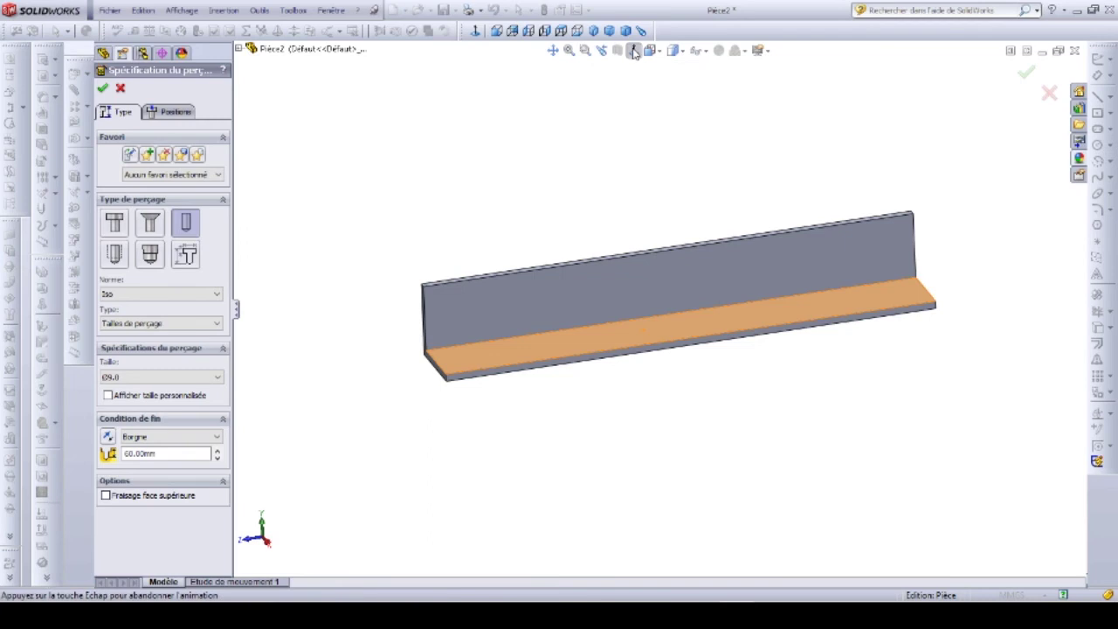
left_click(560, 31)
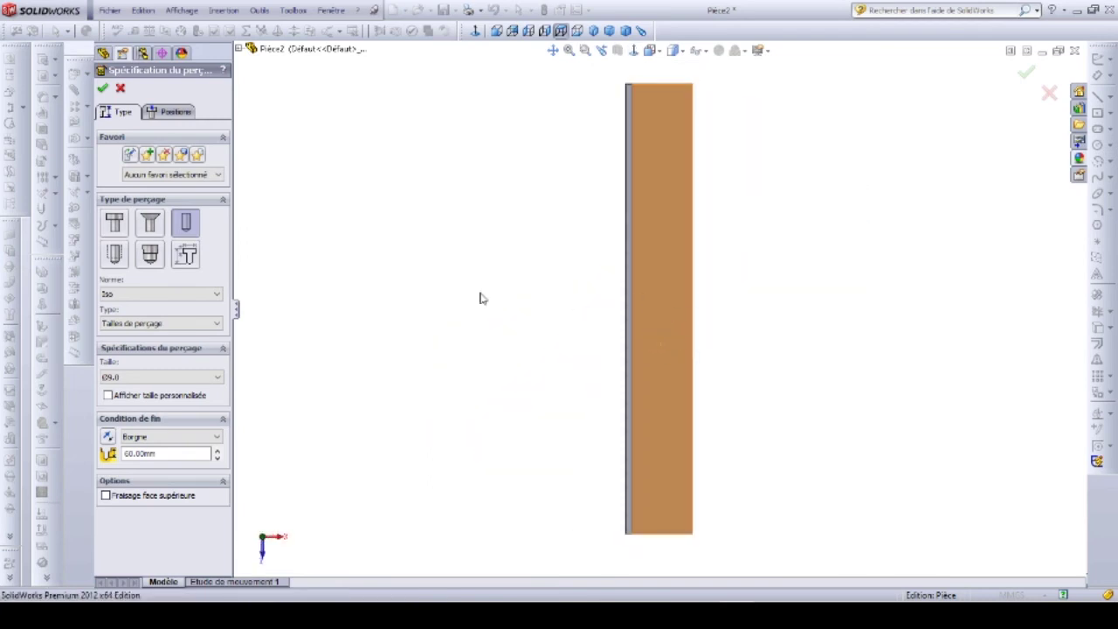
Specify the hole as an Iso drill size (Tailles de perçage) of Ø9.0 with the A travers tout end condition
left_click(133, 324)
left_click(127, 344)
left_click(131, 380)
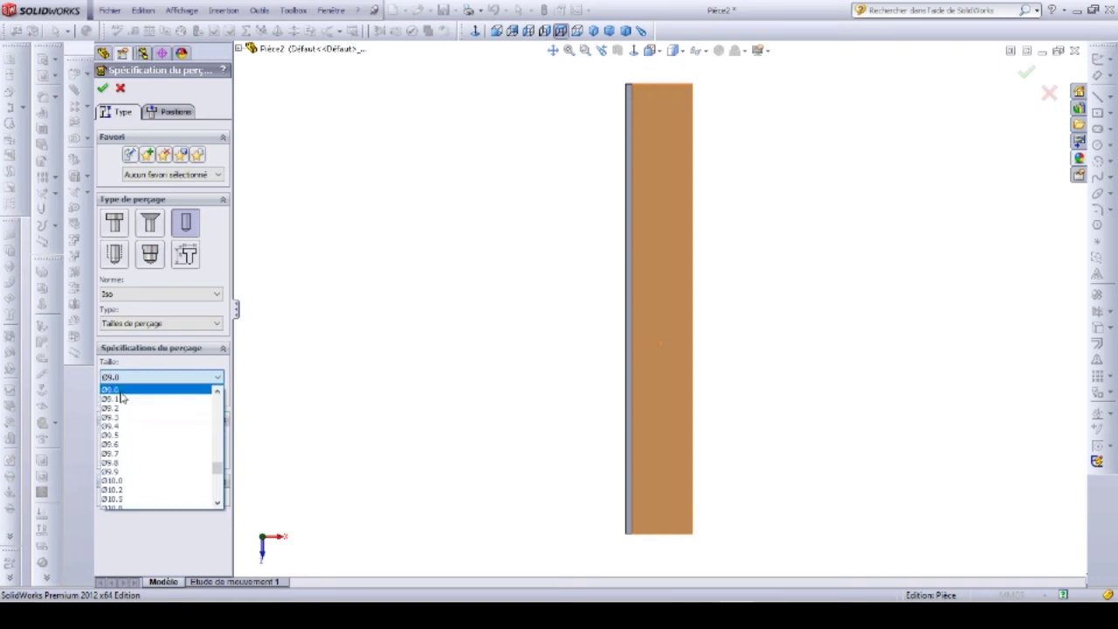
left_click(124, 389)
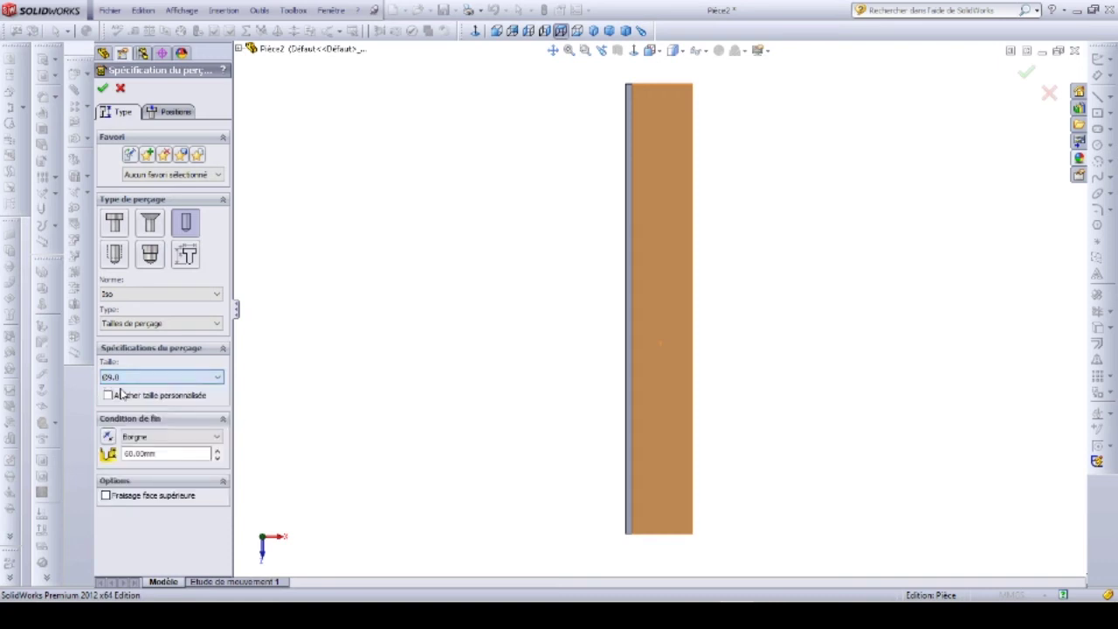
left_click(146, 434)
left_click(161, 449)
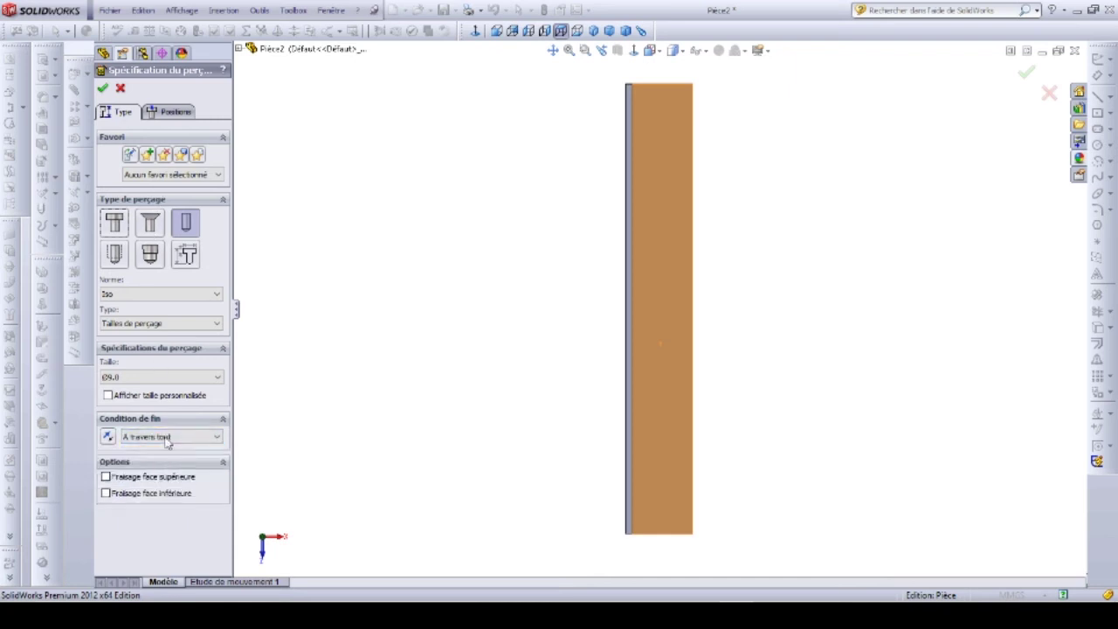
Place the hole centre on the horizontal leg level with the origin and dimension it 15 mm from the leg's long outer edge
left_click(175, 113)
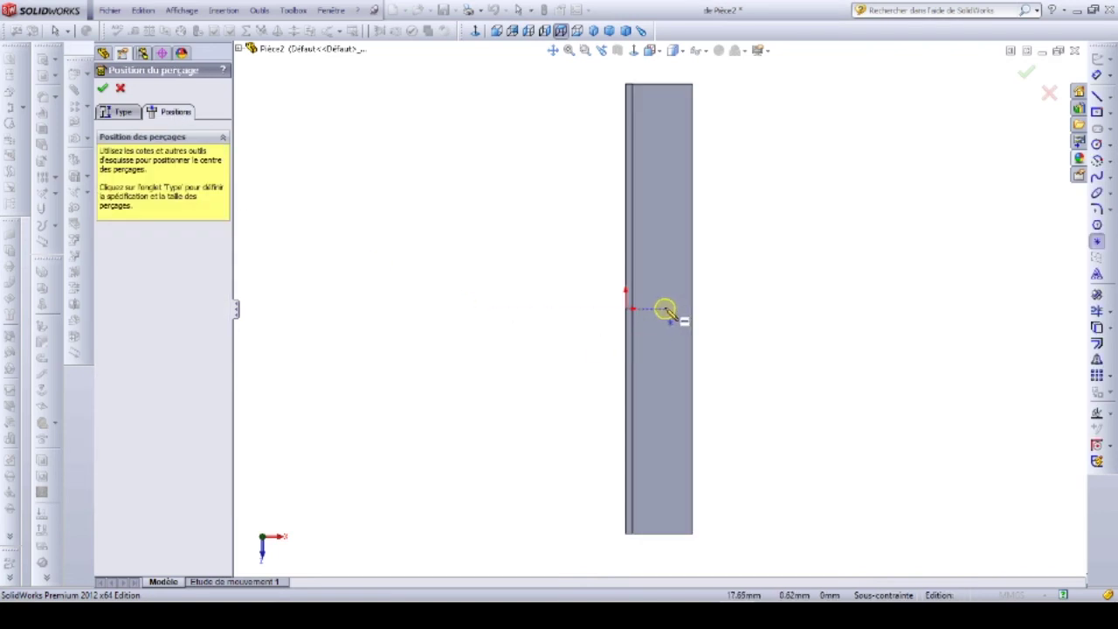
left_click(662, 309)
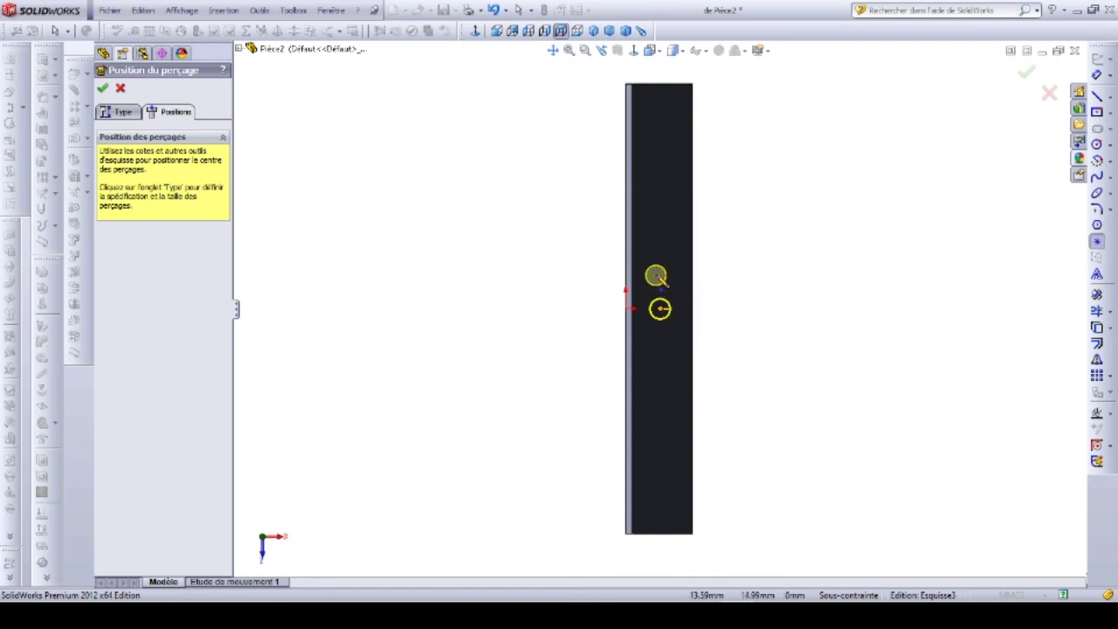
key("Escape")
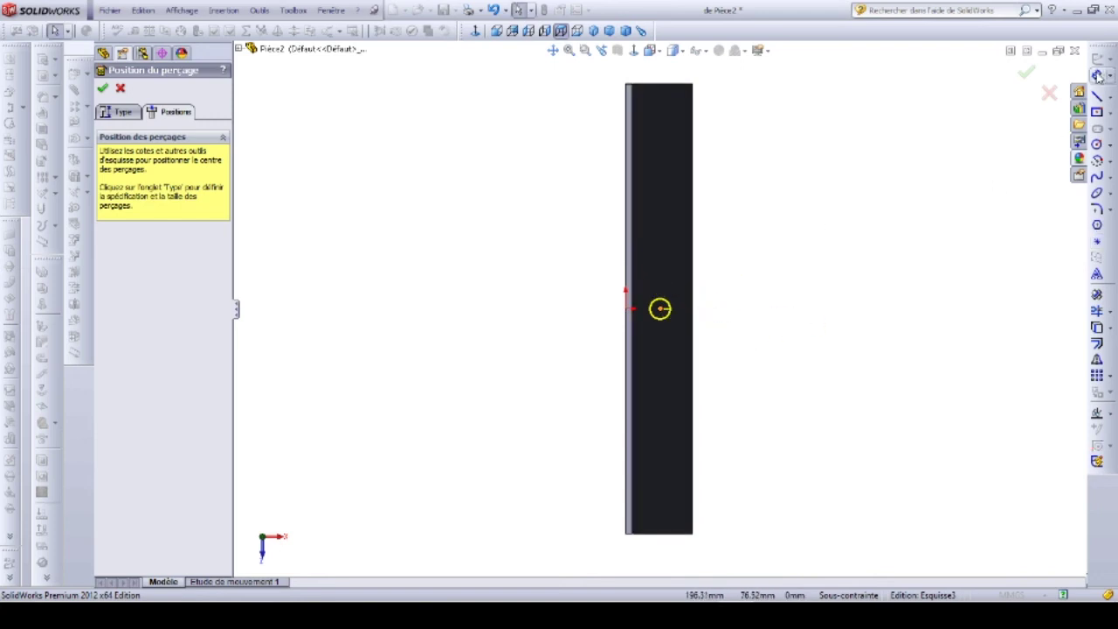
left_click(1098, 77)
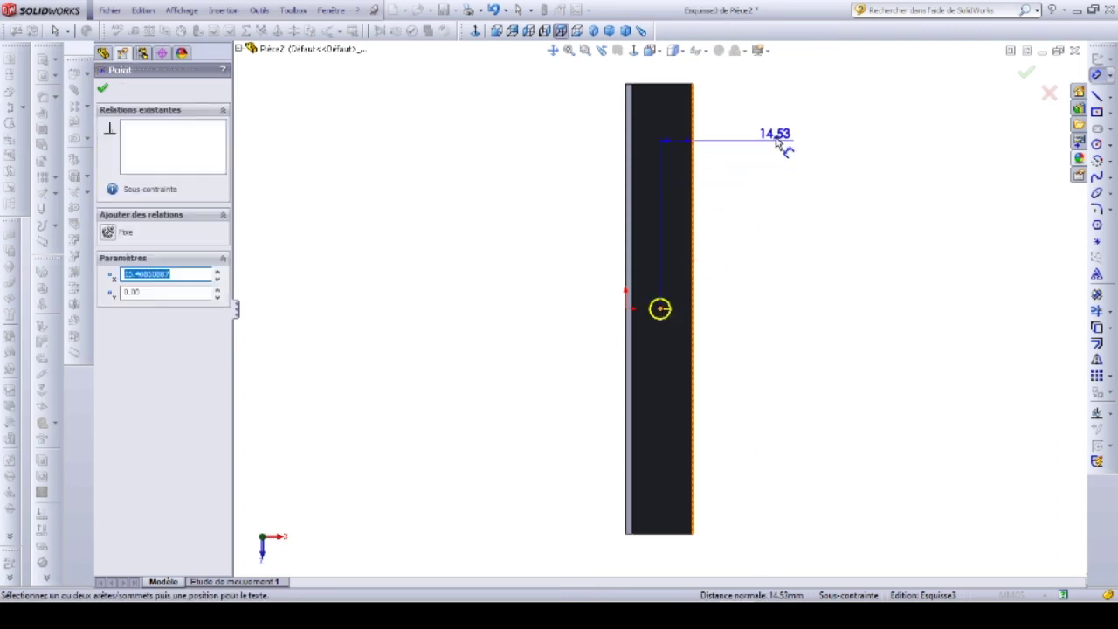
left_click(756, 75)
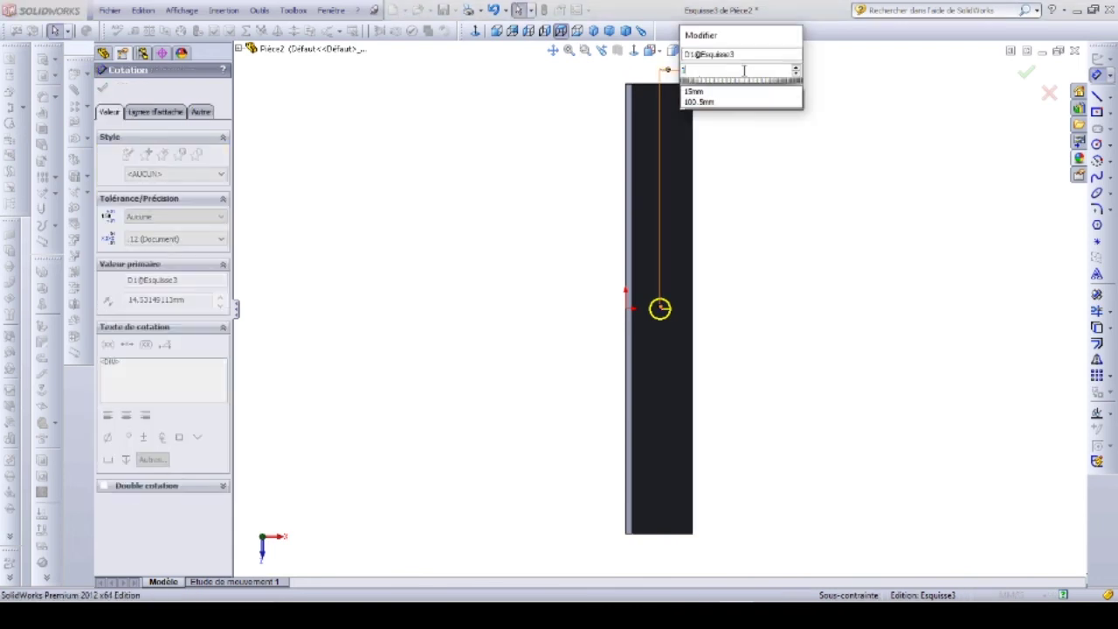
type("15")
key("Return")
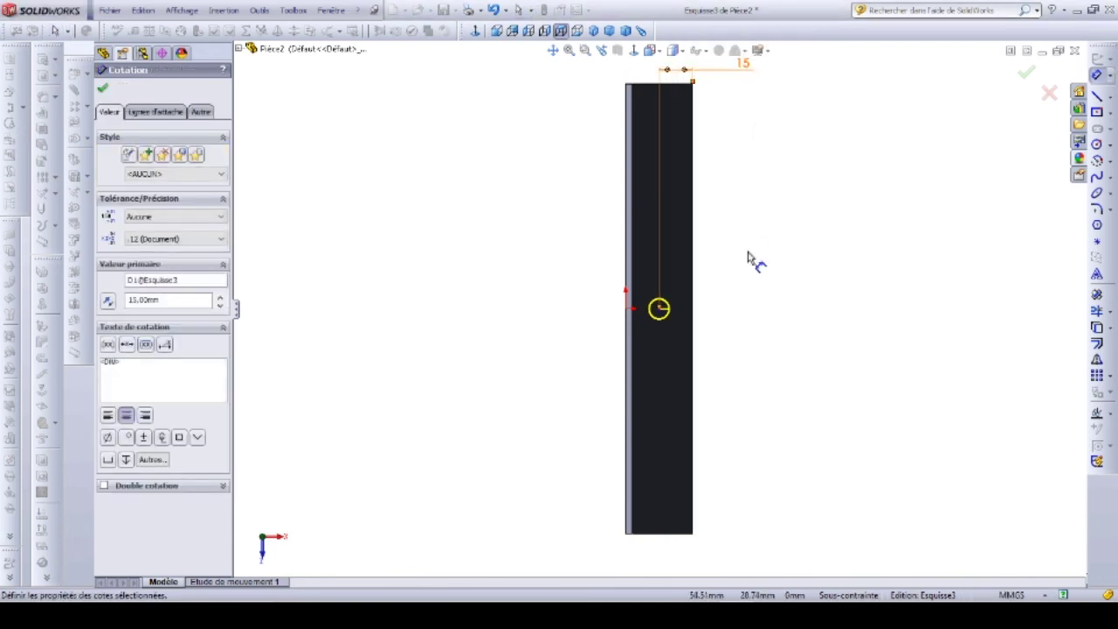
Dimension the hole centre 100.5 mm from the leg's short end edge and complete the hole
left_click(660, 312)
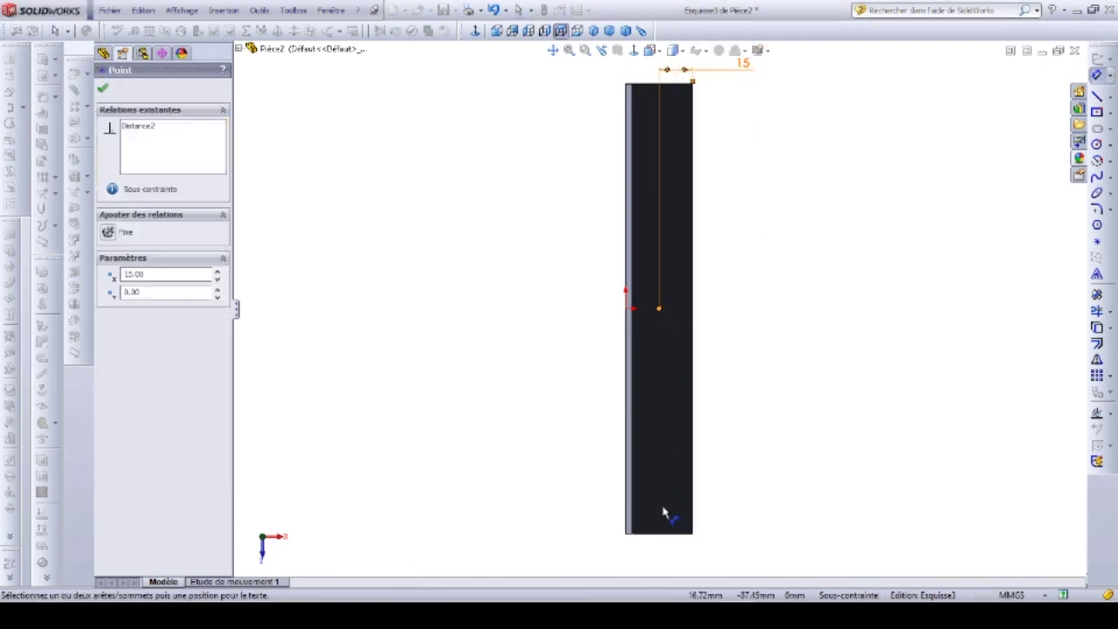
left_click(679, 533)
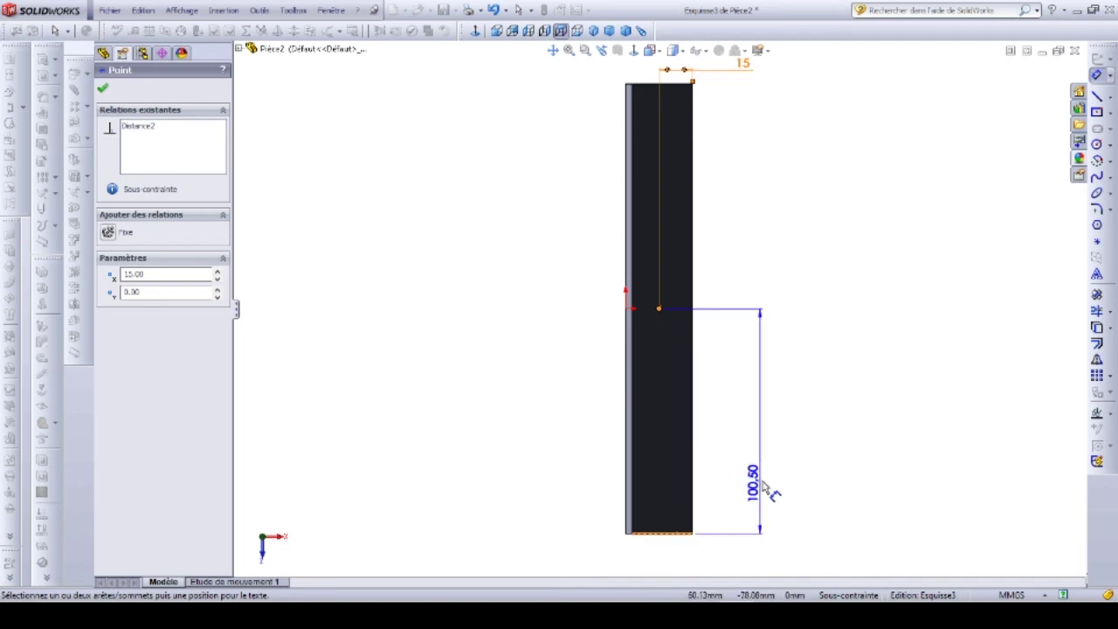
left_click(759, 420)
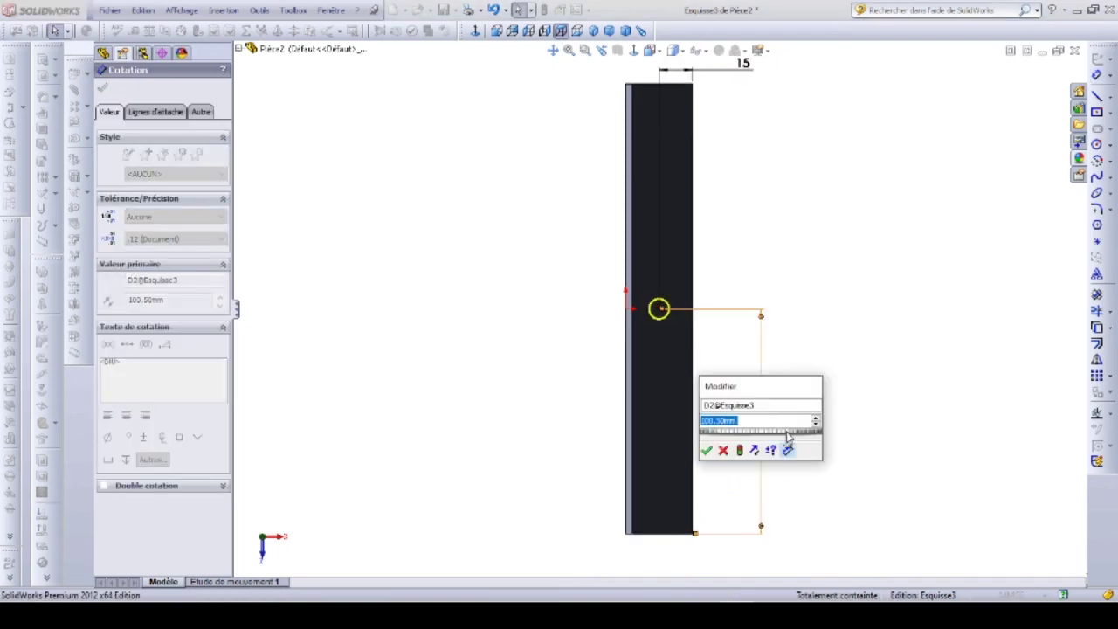
key("Return")
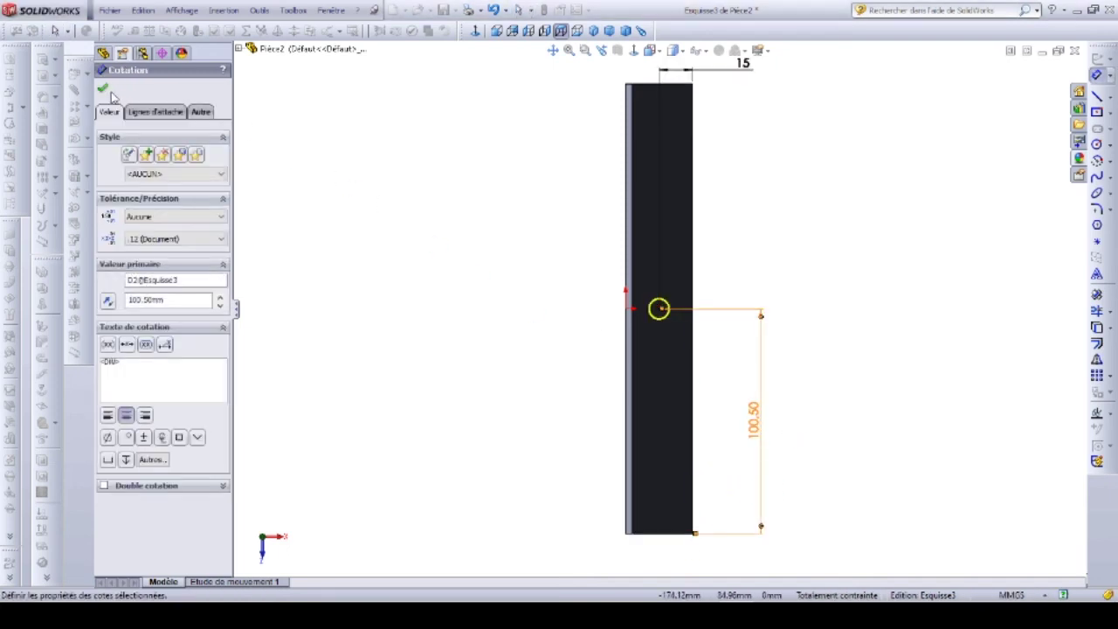
key("Escape")
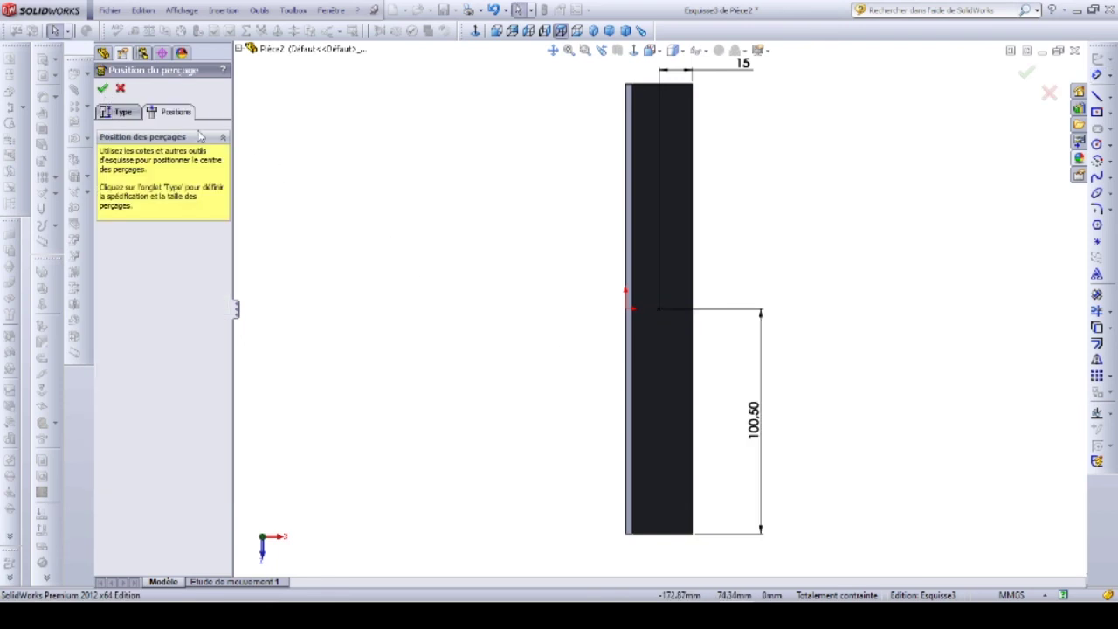
left_click(102, 89)
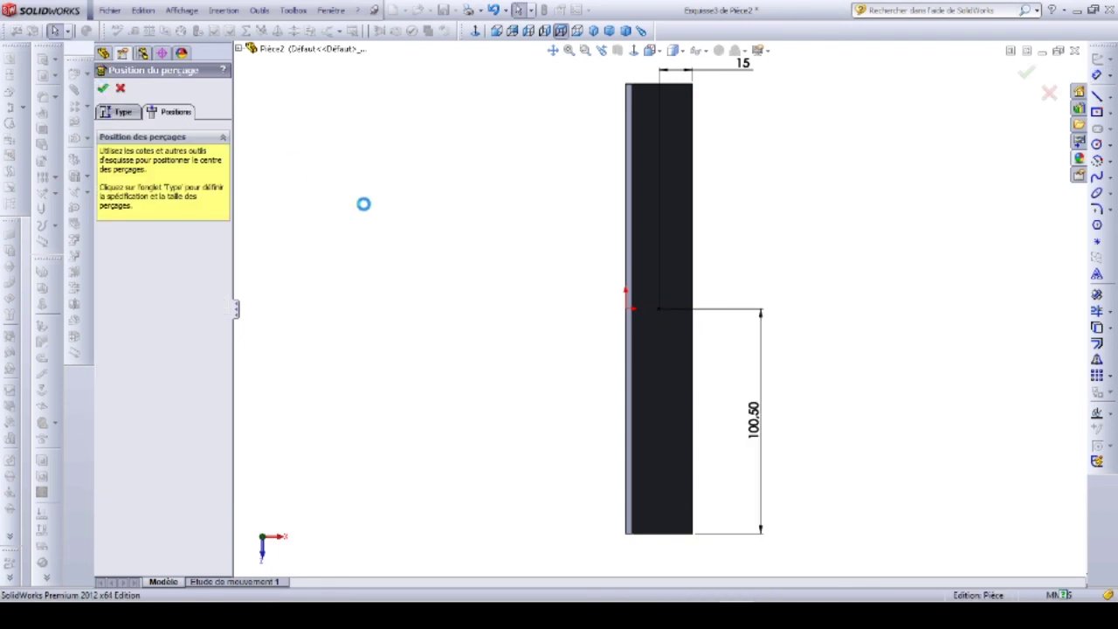
right_click_drag(491, 446, 512, 368)
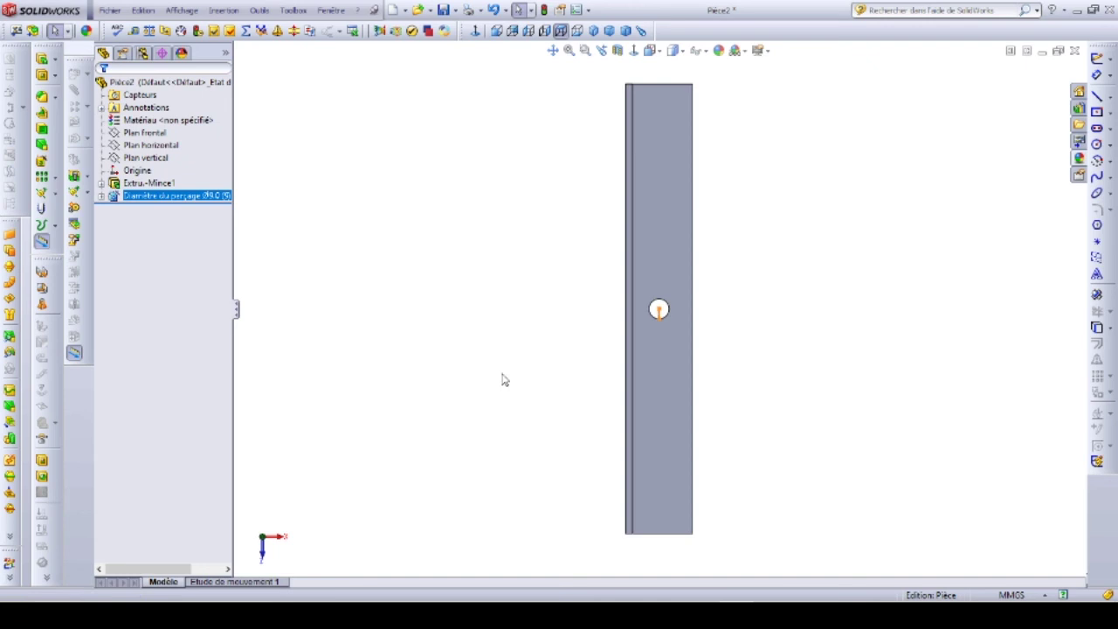
middle_click_drag(501, 379, 843, 353)
left_click(843, 353)
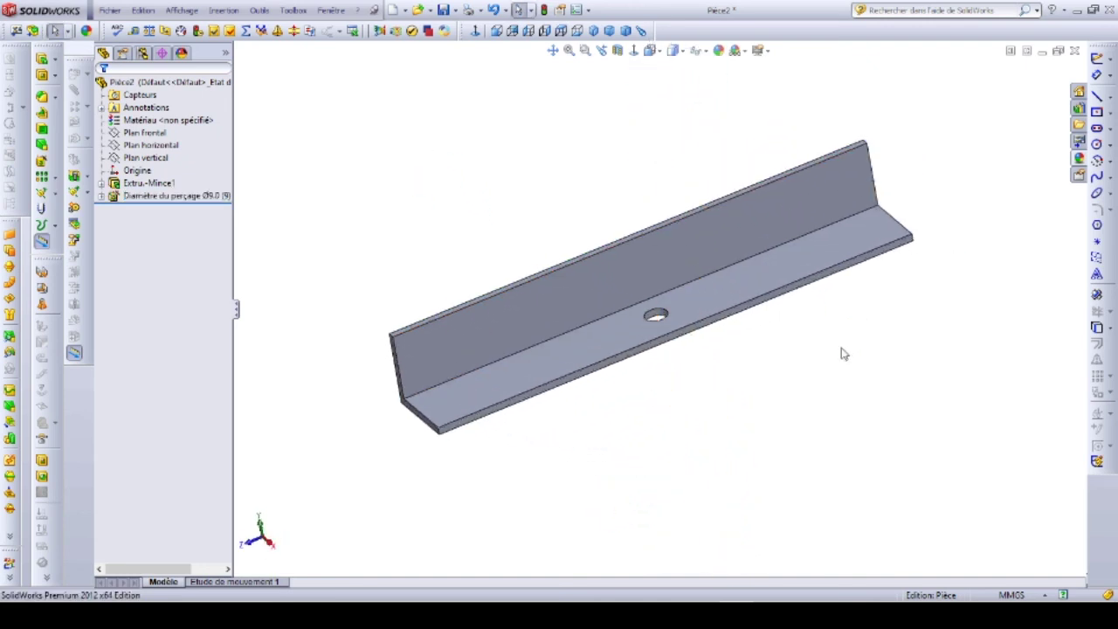
Start saving the part in Documents, create a new folder there and try to name it Virole without merging folders
left_click(444, 10)
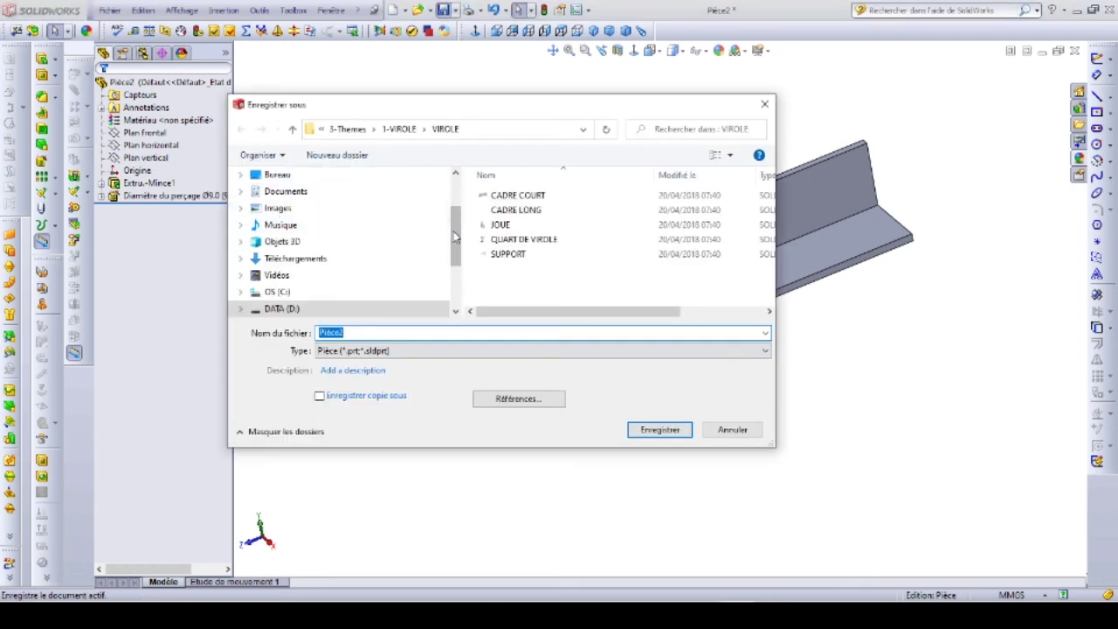
mouse_move(455, 229)
left_mouse_down()
mouse_move(455, 271)
mouse_move(456, 228)
mouse_move(455, 241)
left_mouse_up()
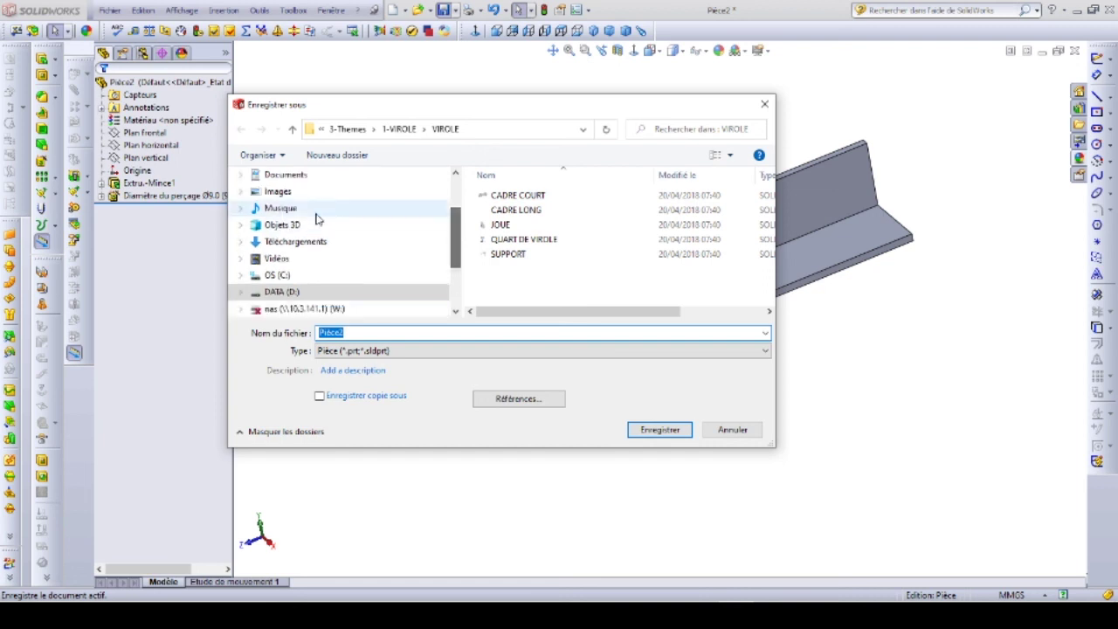
left_click(287, 176)
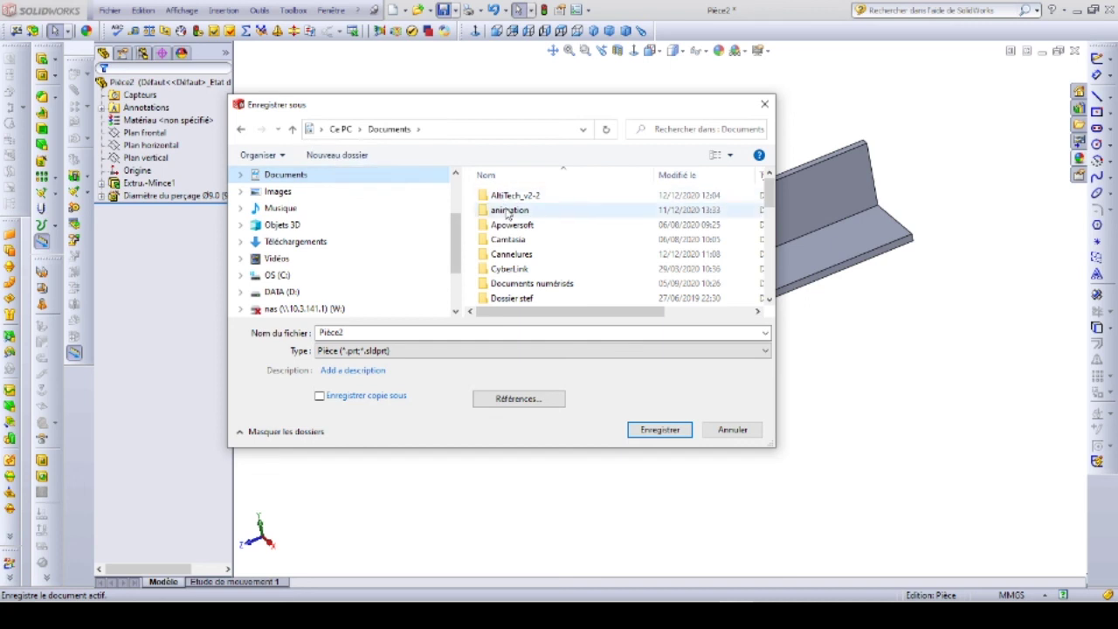
left_click(337, 155)
type("V")
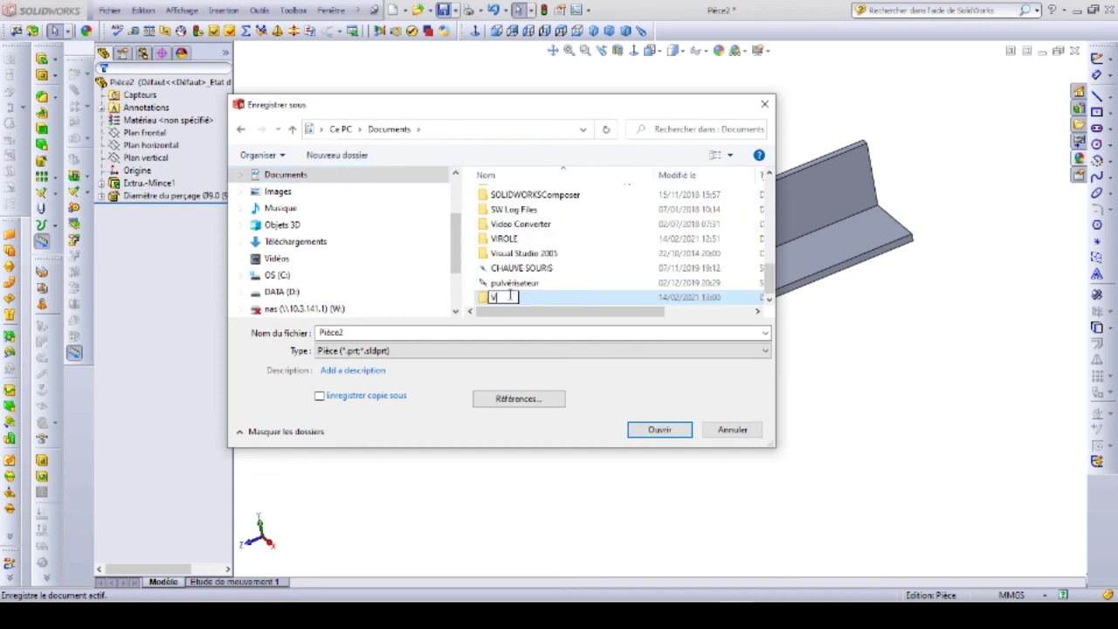
type("irole")
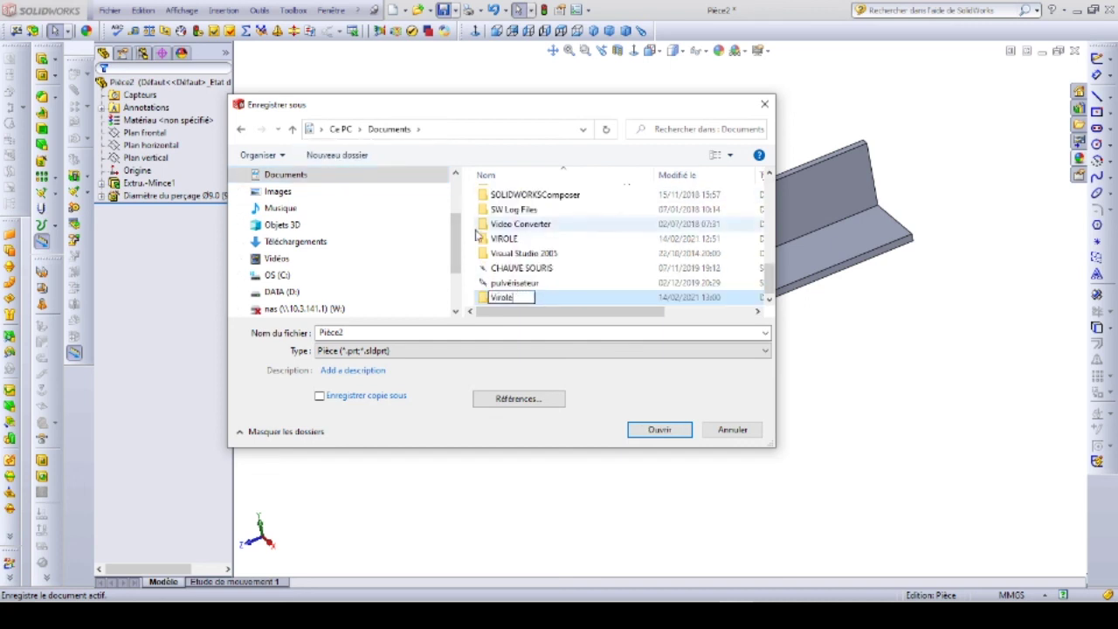
left_click(509, 308)
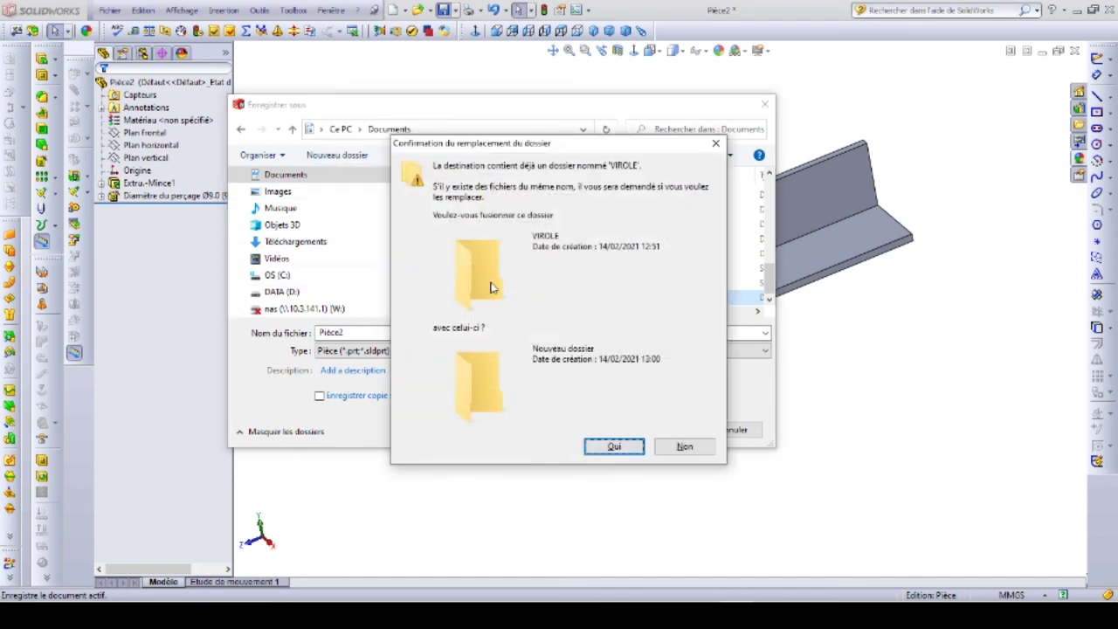
left_click(684, 446)
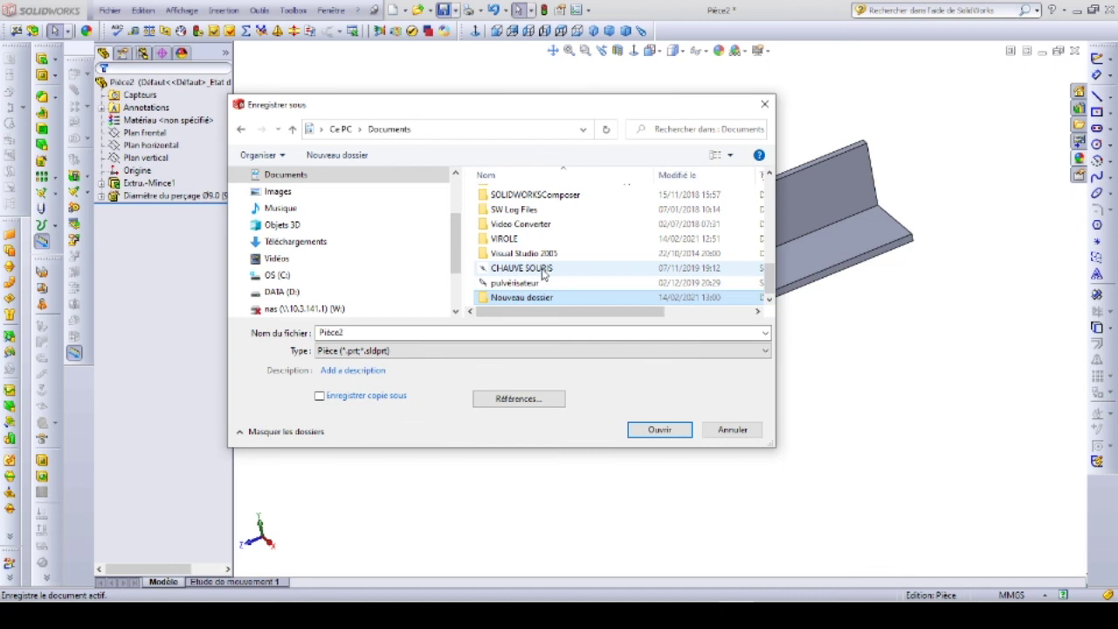
Delete the existing VIROLE folder from Documents
mouse_move(770, 285)
left_mouse_down()
mouse_move(773, 312)
mouse_move(770, 279)
left_mouse_up()
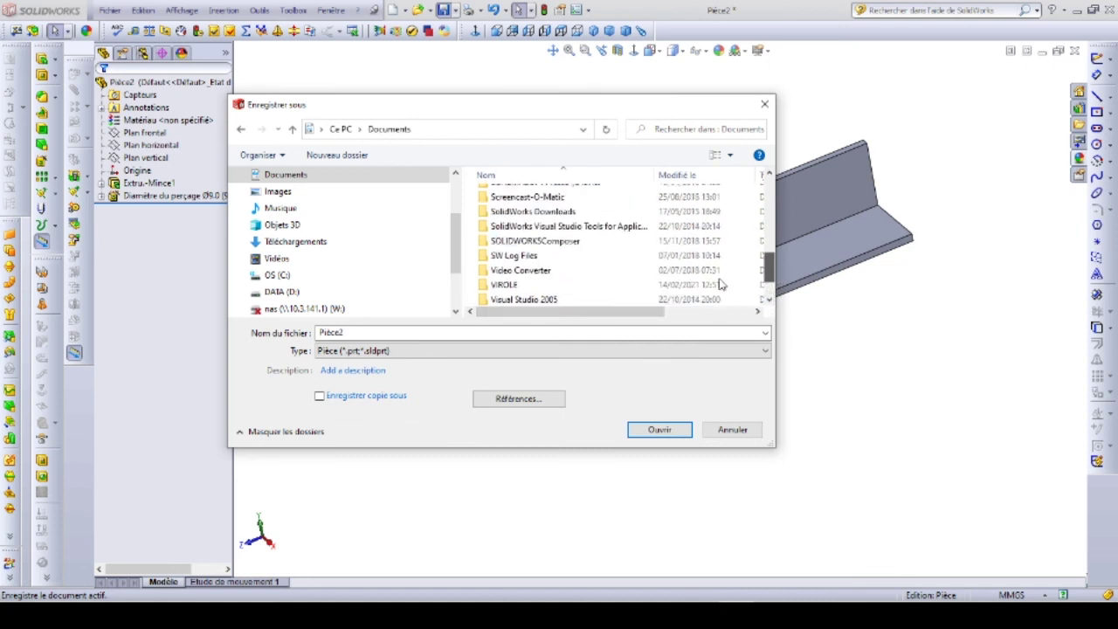
left_click(507, 286)
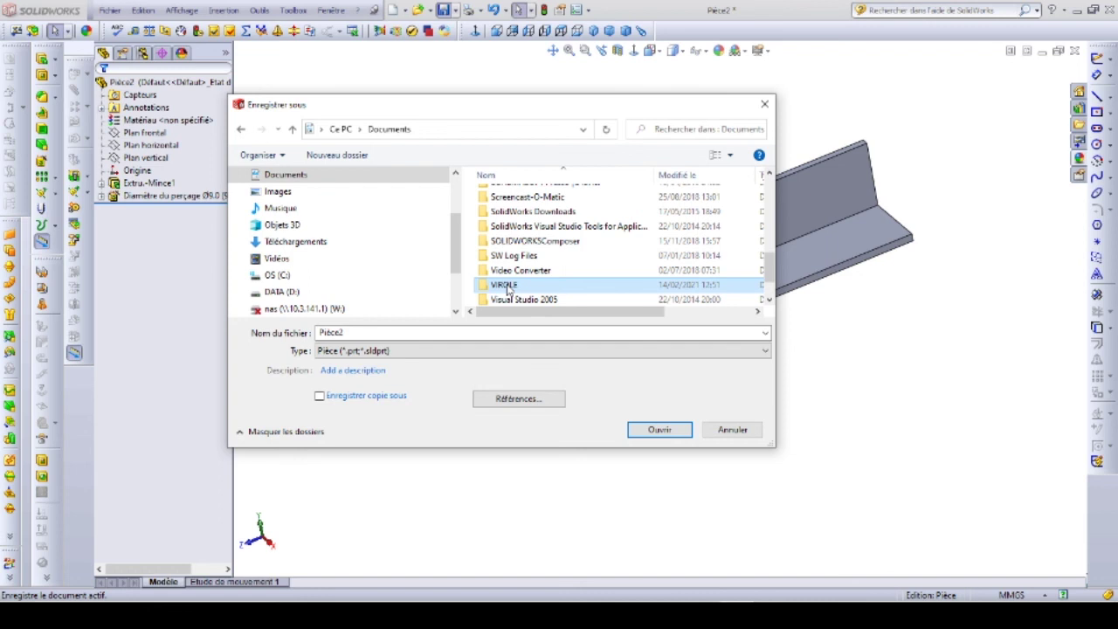
key("Delete")
Rename the Nouveau dossier folder in Documents as Virole and open it as the save location
scroll(577, 288, "down", 1)
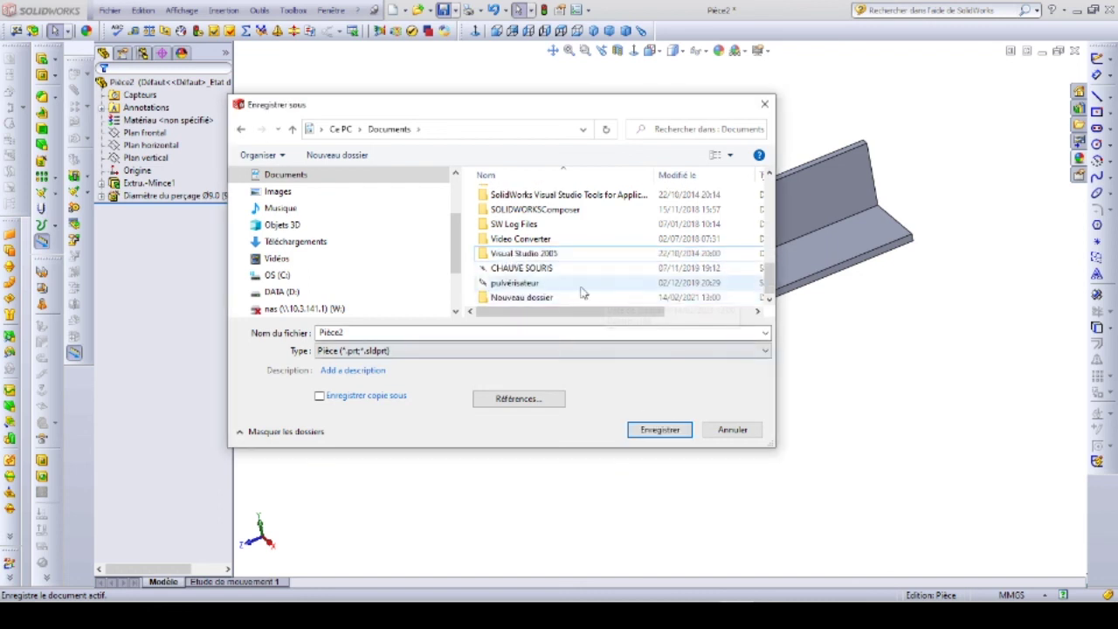
left_click(519, 298)
left_click(516, 298)
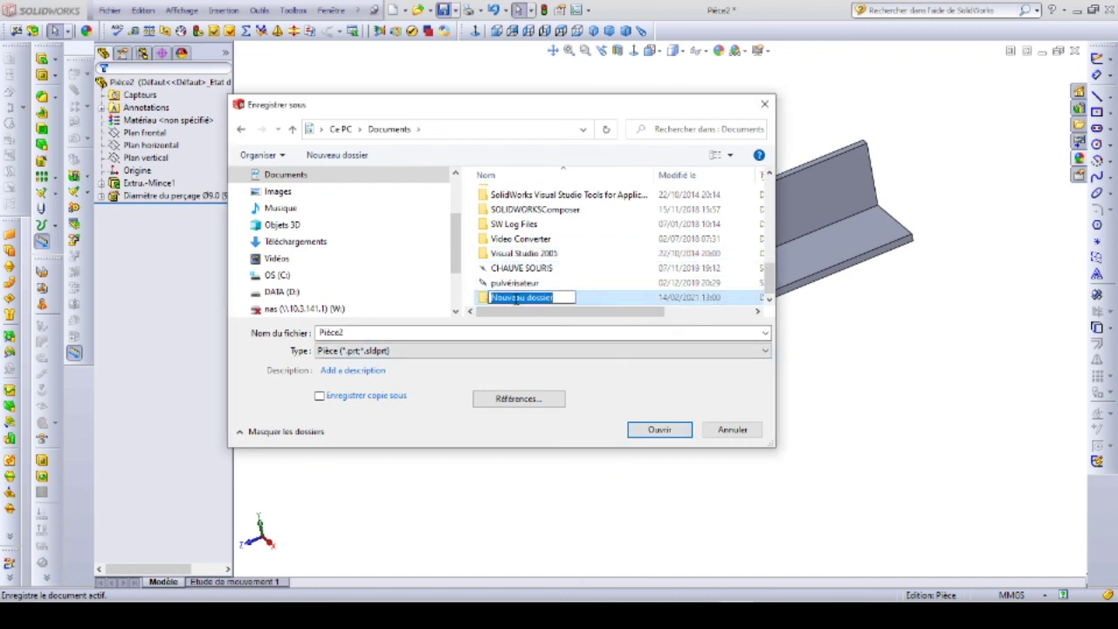
type("Virole")
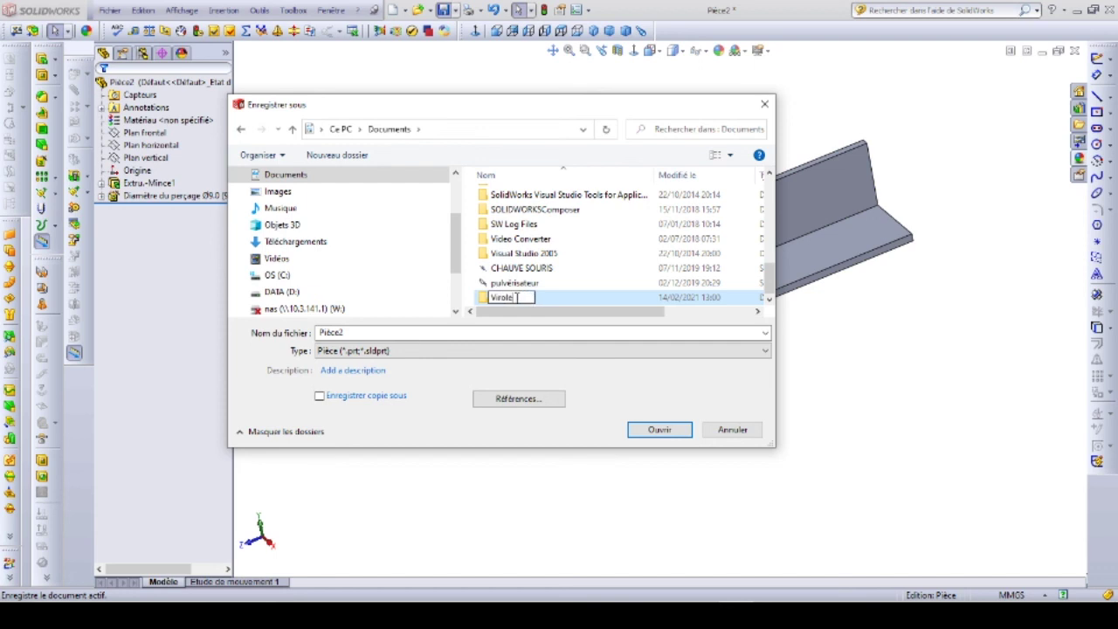
key("Return")
double_click(501, 298)
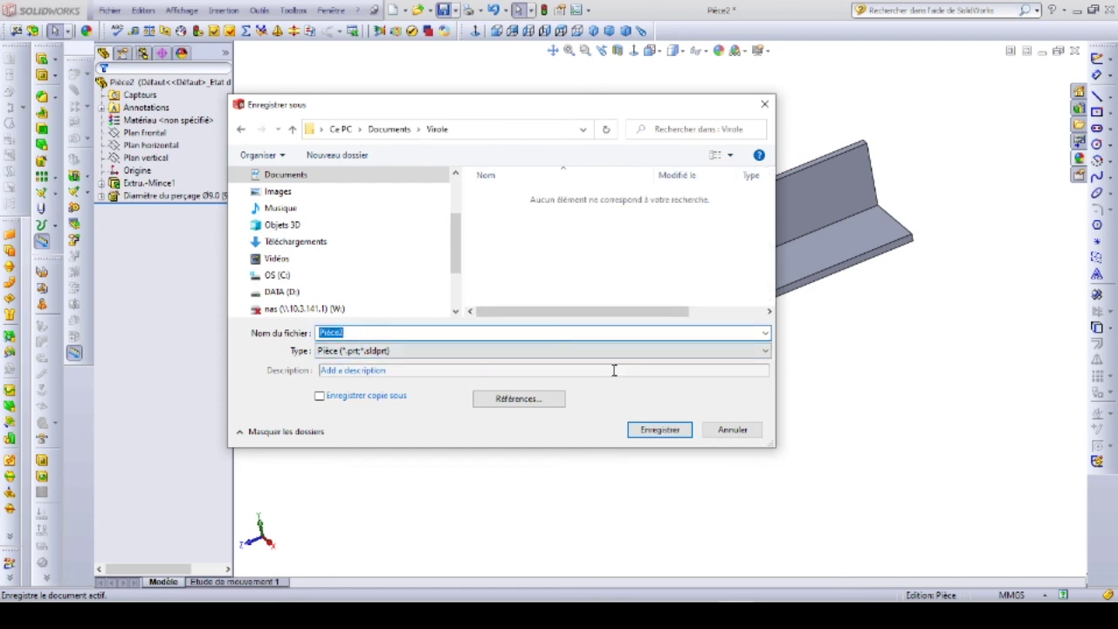
Try to save the part as Cadre court in the Virole folder, then cancel the save
type("Cadre court")
left_click(660, 429)
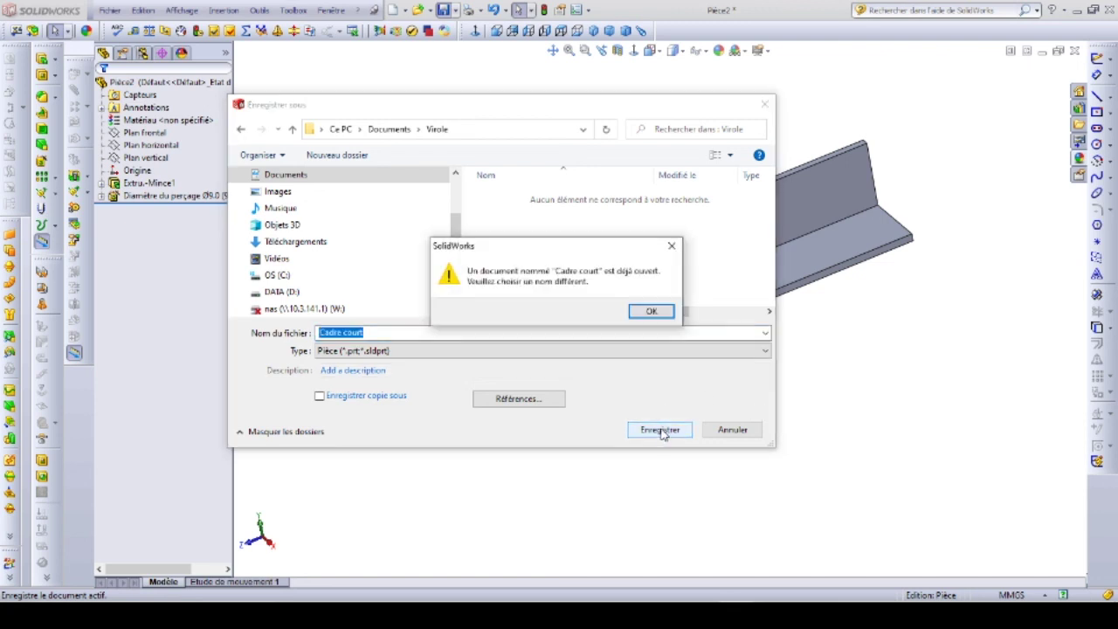
left_click(650, 313)
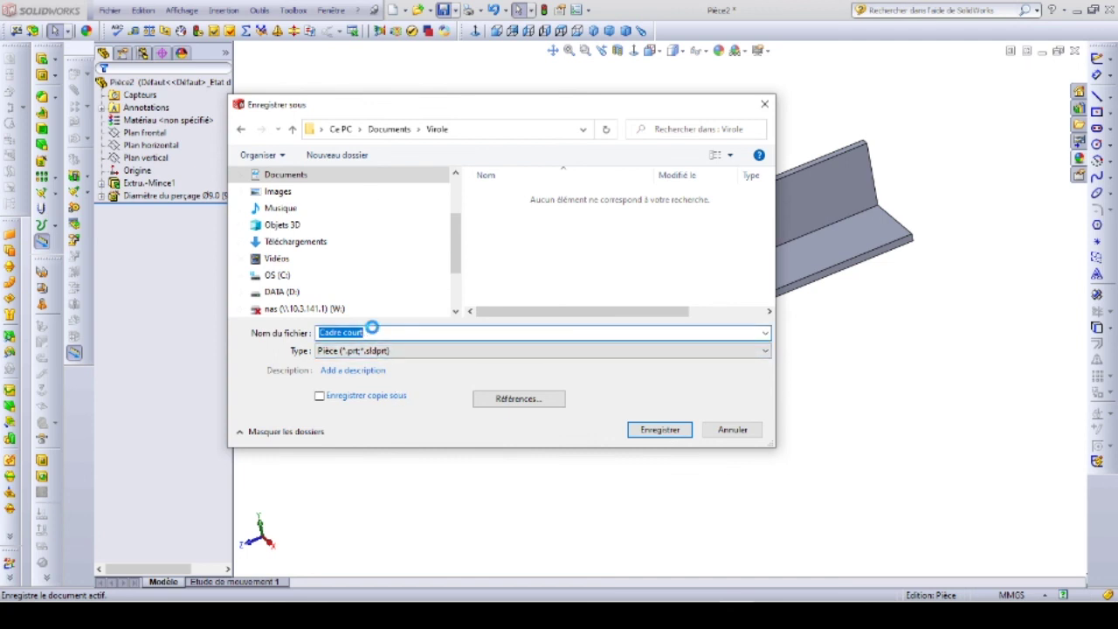
key("BackSpace")
type("C")
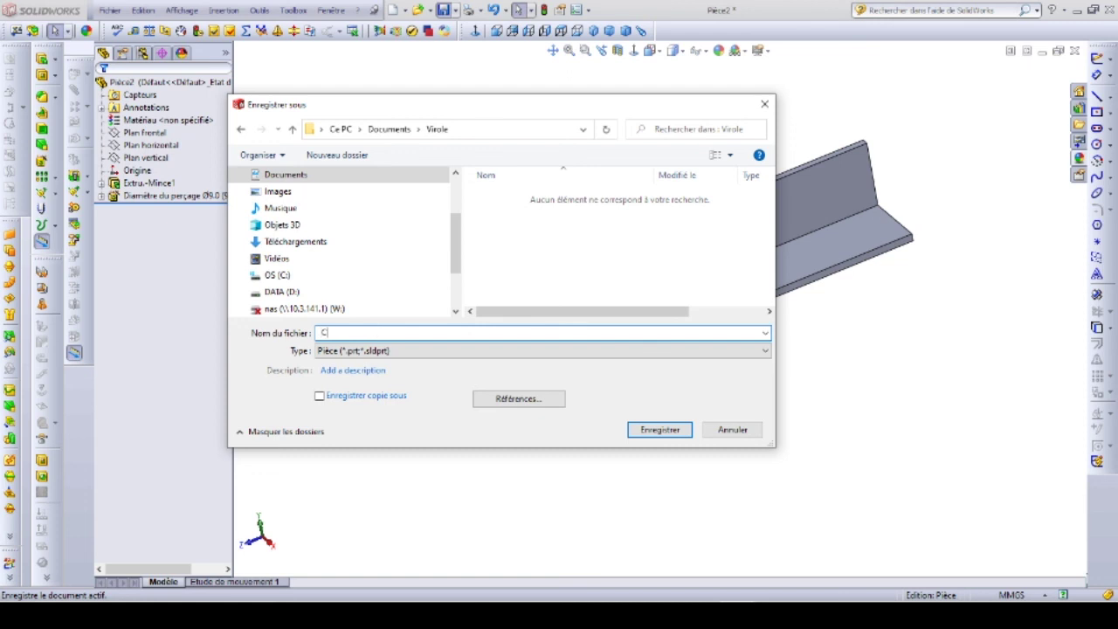
type("adre court")
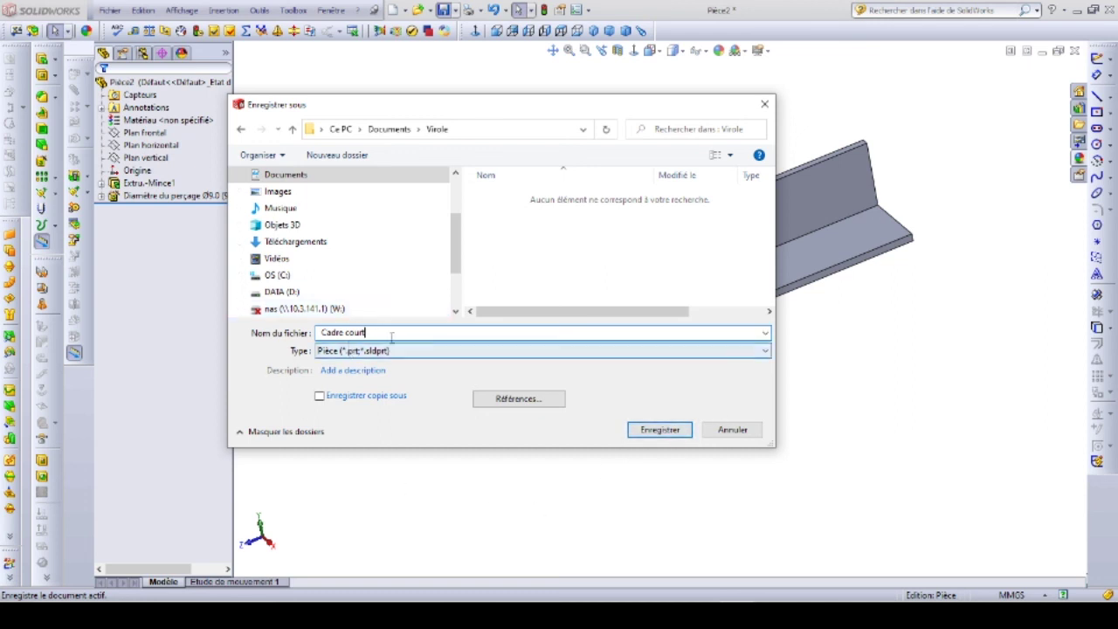
left_click(726, 432)
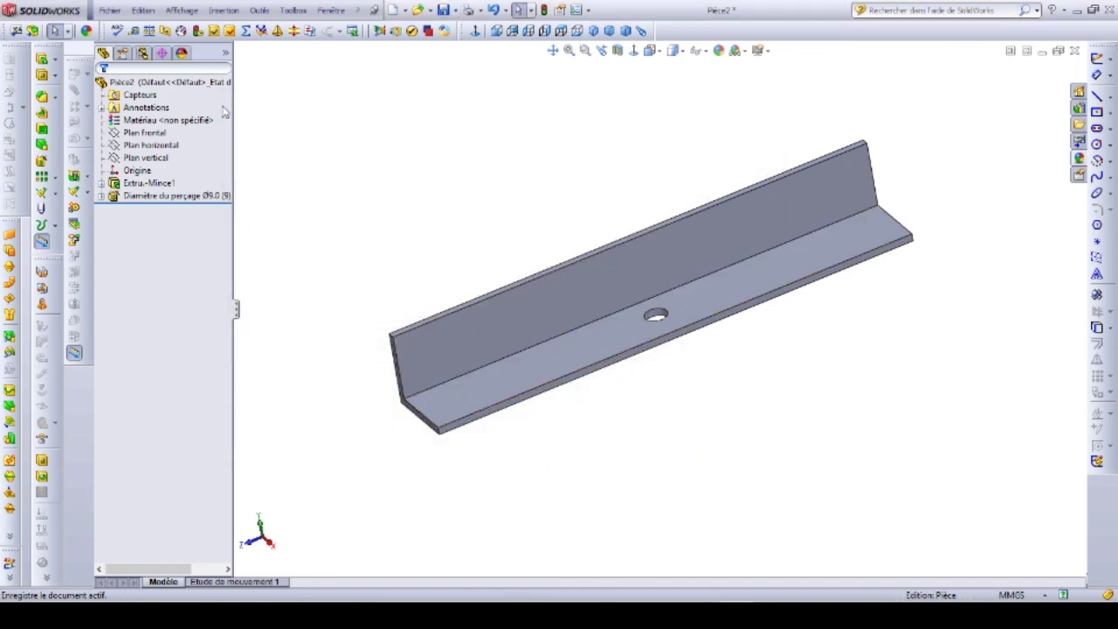